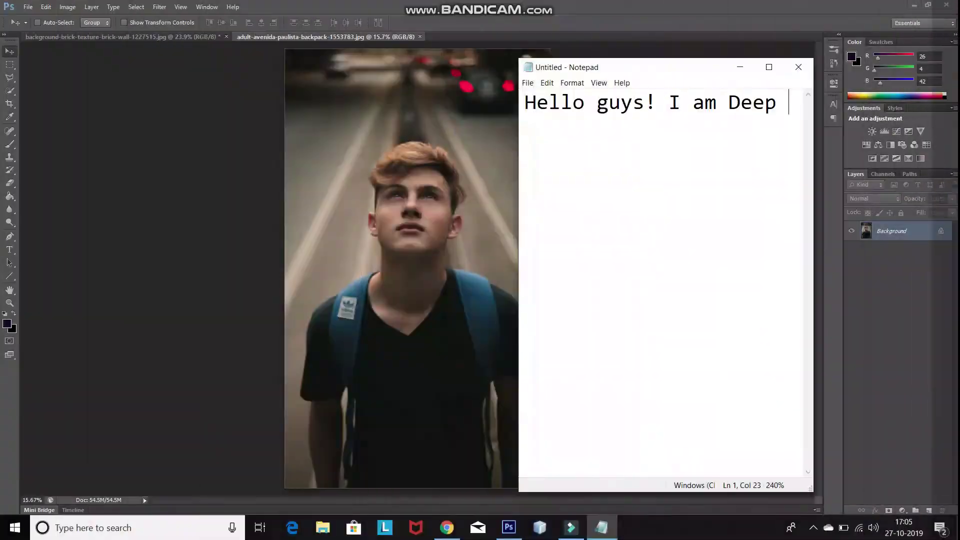
# Write Notepad intro notes saying the first step is selecting the model with Quick Selection
pyautogui.write('Shah and today I am going ')
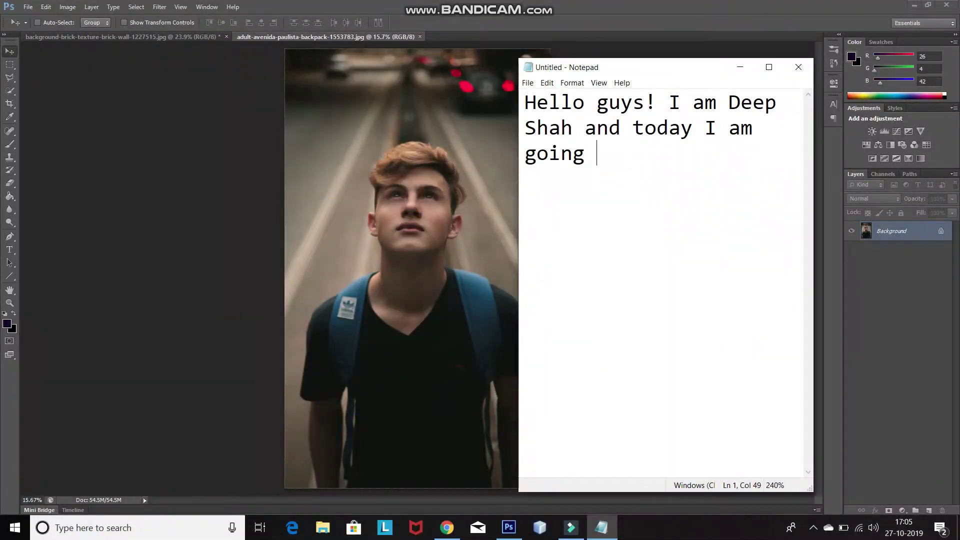
pyautogui.write('to show you how to create this Stencil Graffiti wall effect in Pho')
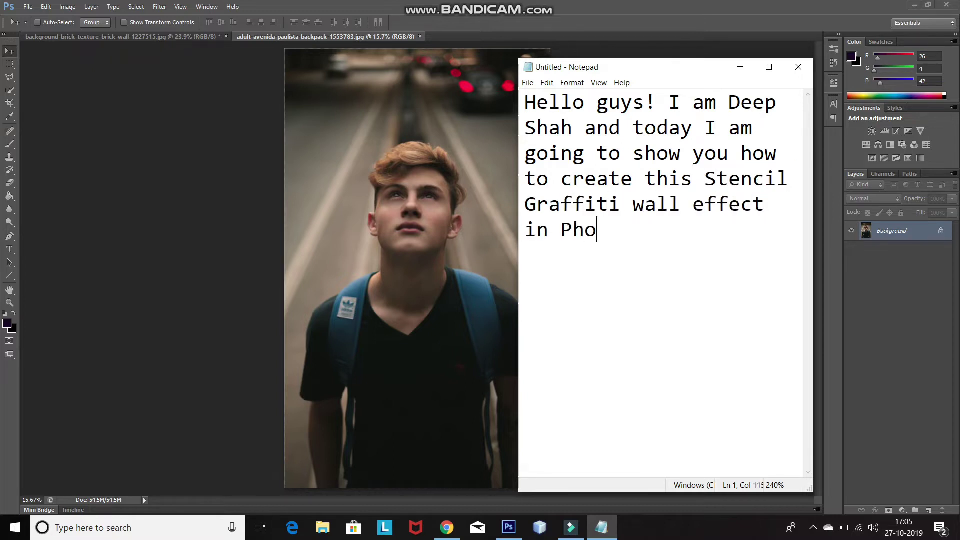
pyautogui.write('toshop')
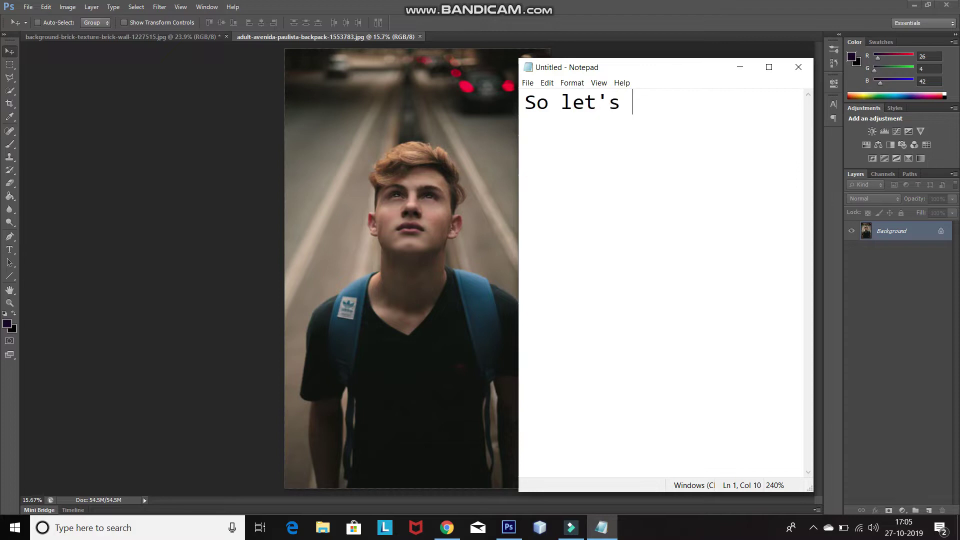
pyautogui.write('get started!')
pyautogui.hotkey('ctrl', 'a')
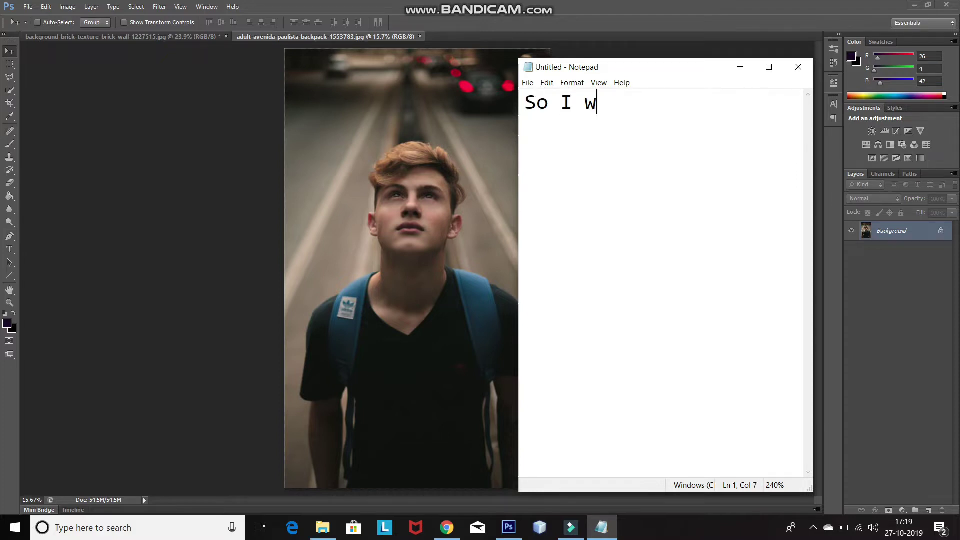
pyautogui.write('ant to add the')
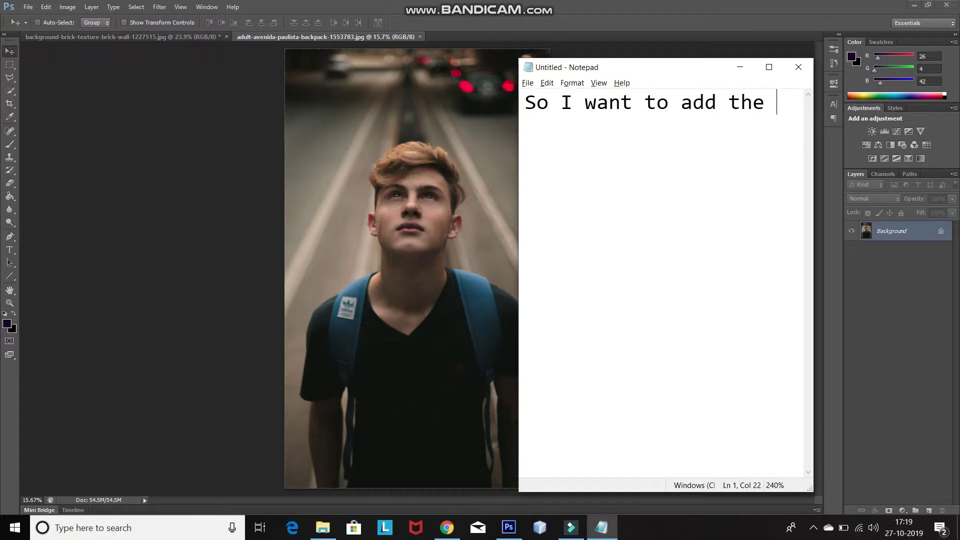
pyautogui.write(' model i')
pyautogui.write('n this image')
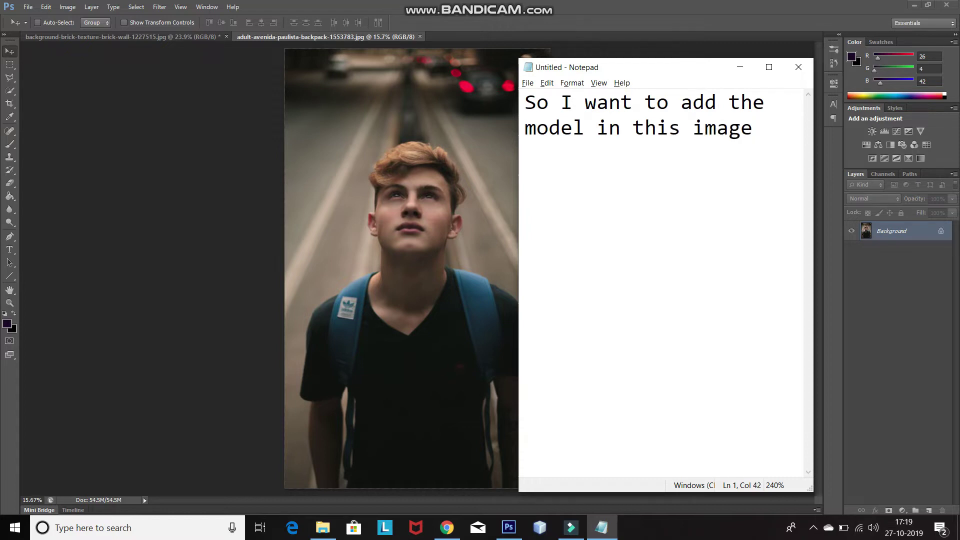
pyautogui.write(' to th')
pyautogui.write('d then')
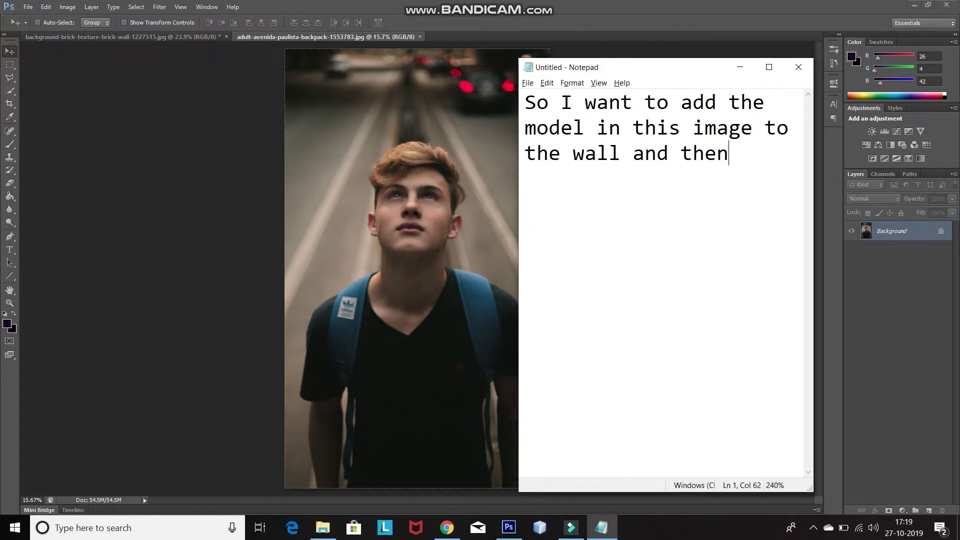
pyautogui.write(' convert it into a')
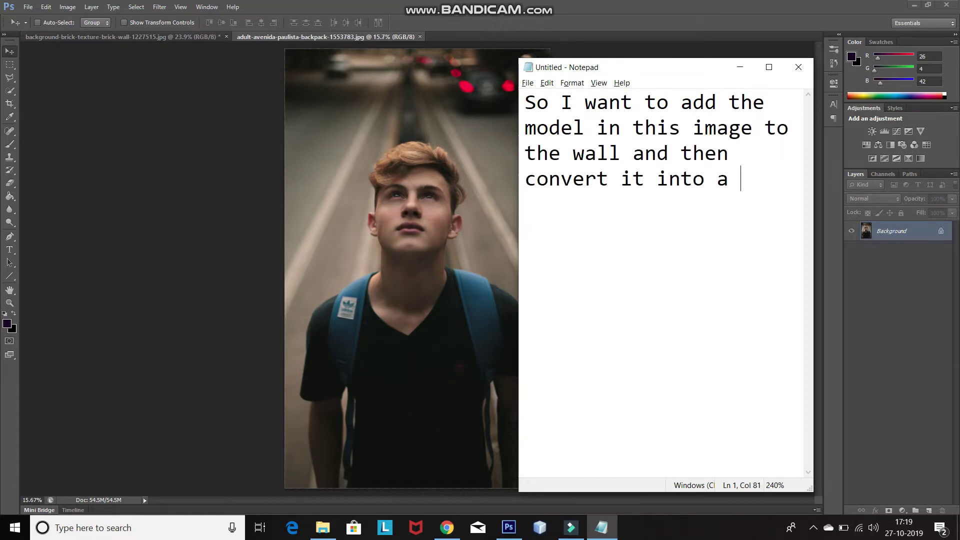
pyautogui.write('encil')
pyautogui.write(' Graffiti')
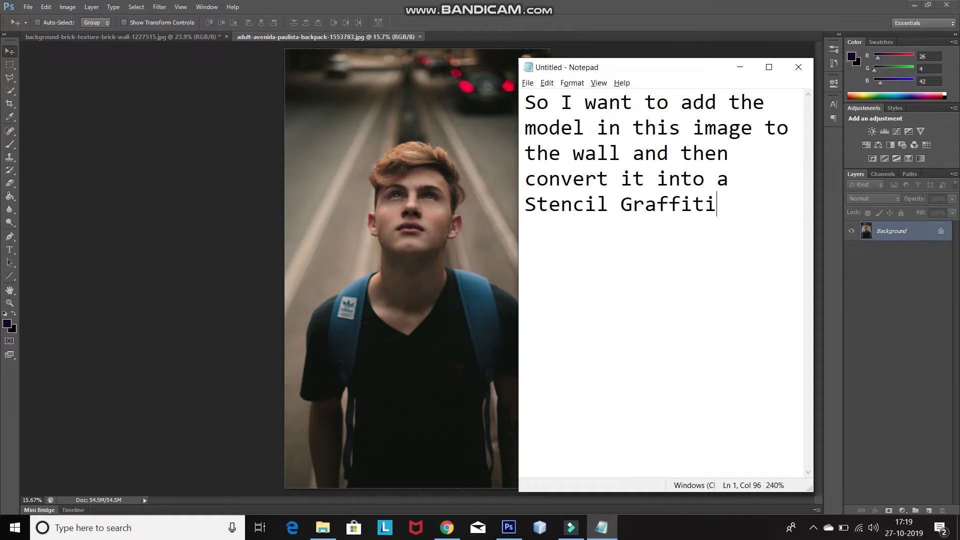
pyautogui.hotkey('ctrl', 'a')
pyautogui.write('S')
pyautogui.write('e first step ')
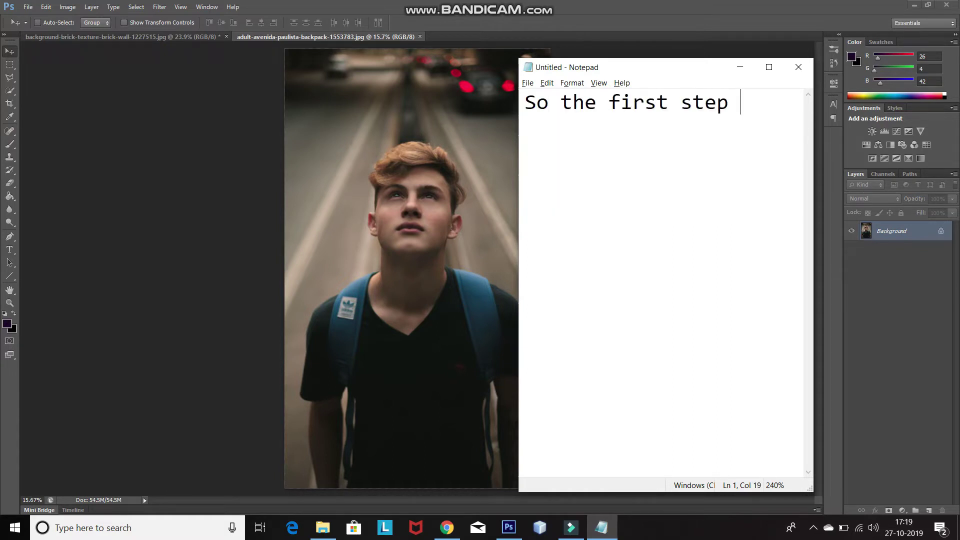
pyautogui.write('is to select the Model i')
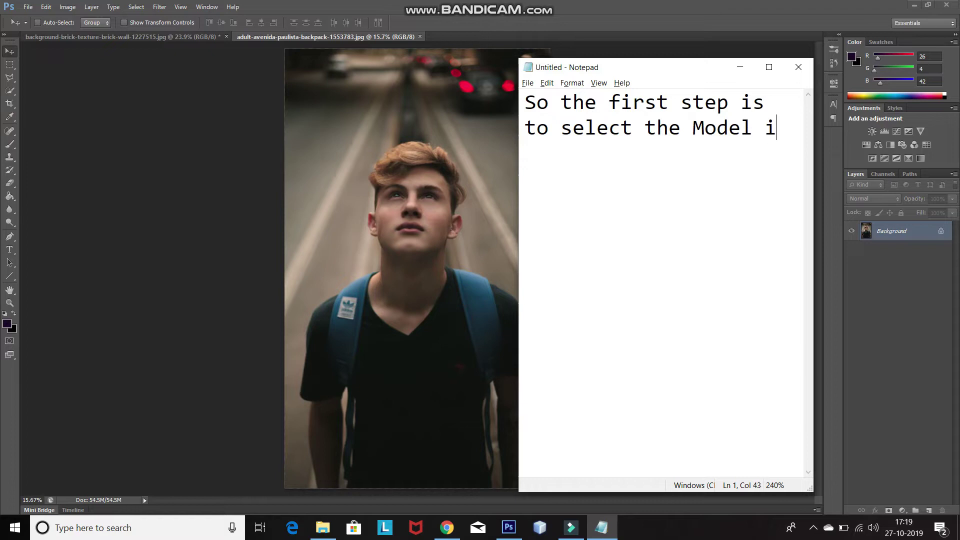
pyautogui.write('n the image using')
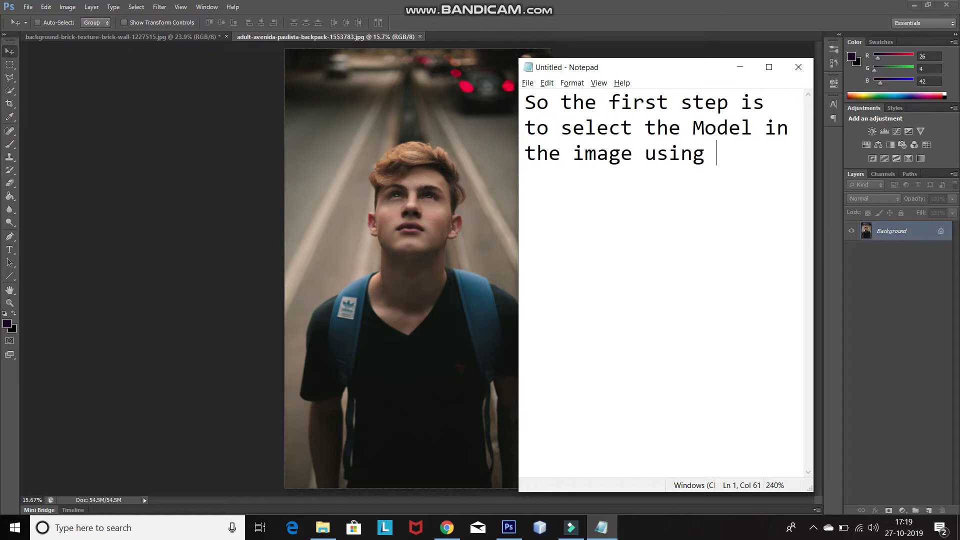
pyautogui.write('Quick selection to')
pyautogui.hotkey('alt', 'Tab')
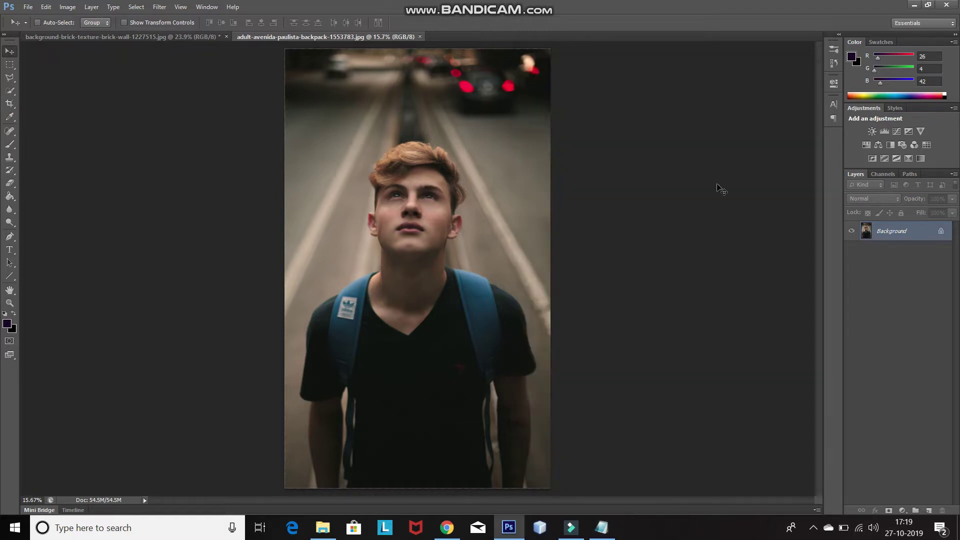
# Select the man with the Quick Selection Tool and shrink the brush size
pyautogui.rightClick(9, 90)
pyautogui.click(33, 93)
pyautogui.moveTo(422, 203)
pyautogui.mouseDown()
pyautogui.moveTo(349, 317)
pyautogui.moveTo(295, 430)
pyautogui.moveTo(495, 463)
pyautogui.mouseUp()
pyautogui.press('[')
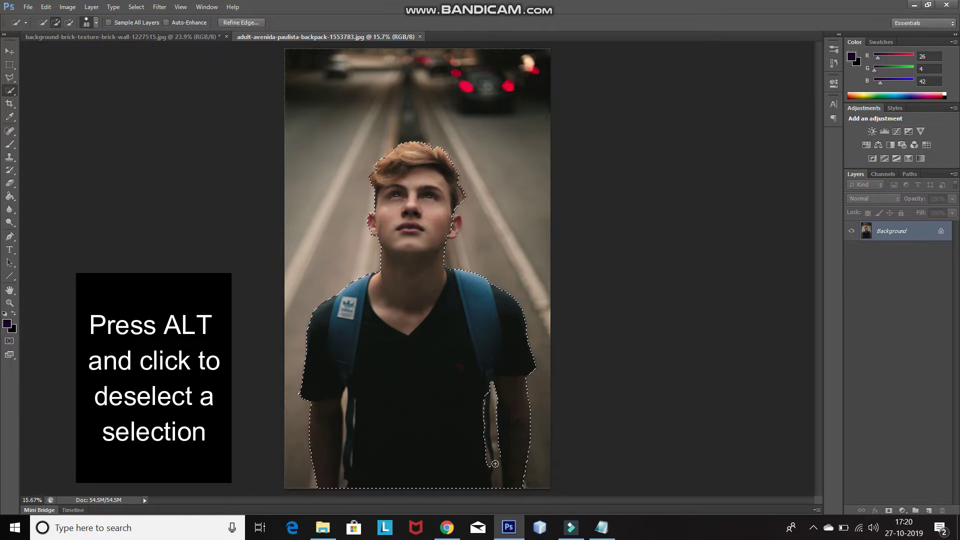
pyautogui.press('[')
pyautogui.press('[')
# Replace the note with a line about using Refine Edge for hair and edges
pyautogui.hotkey('alt', 'Tab')
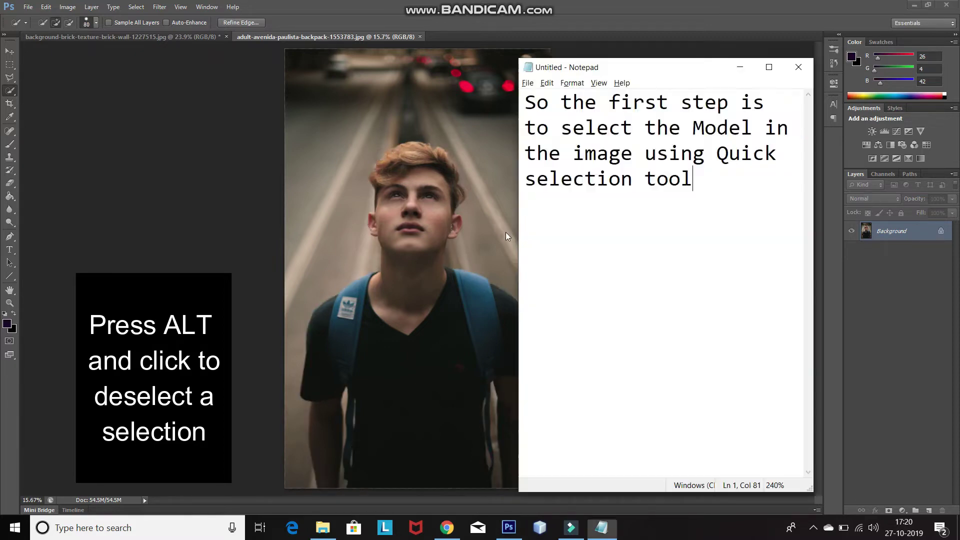
pyautogui.hotkey('ctrl', 'a')
pyautogui.press('BackSpace')
pyautogui.write('Then click on Refine edge to get the hair and edges selection proper')
pyautogui.hotkey('alt', 'Tab')
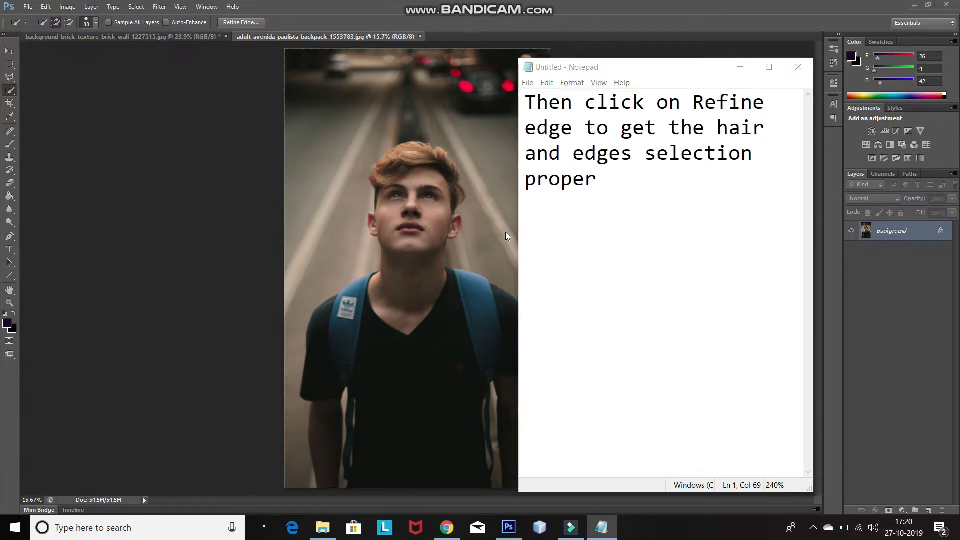
# Refine the selection around the hair and both arms in Refine Edge, then accept
pyautogui.click(222, 23)
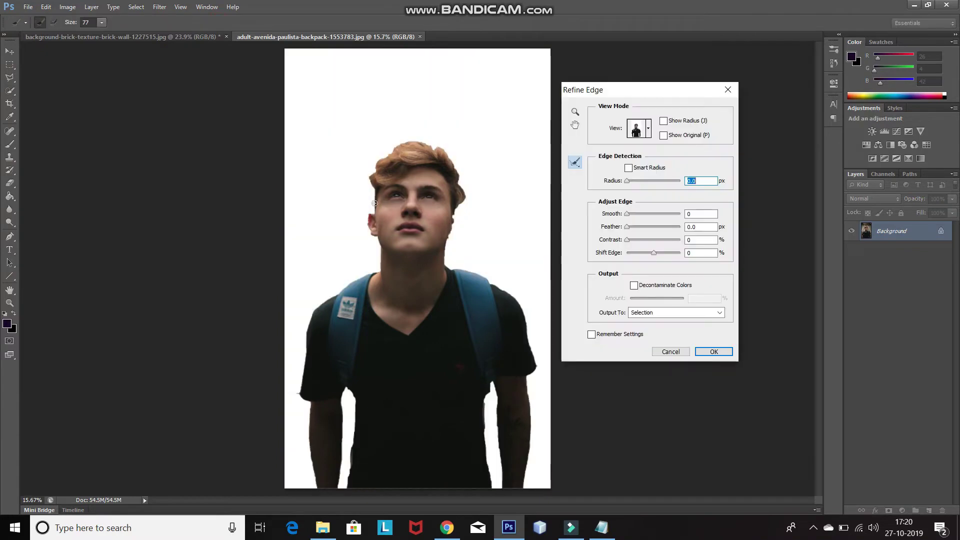
pyautogui.moveTo(371, 185)
pyautogui.mouseDown()
pyautogui.moveTo(382, 163)
pyautogui.moveTo(434, 147)
pyautogui.mouseUp()
pyautogui.moveTo(465, 205); pyautogui.dragTo(452, 234)
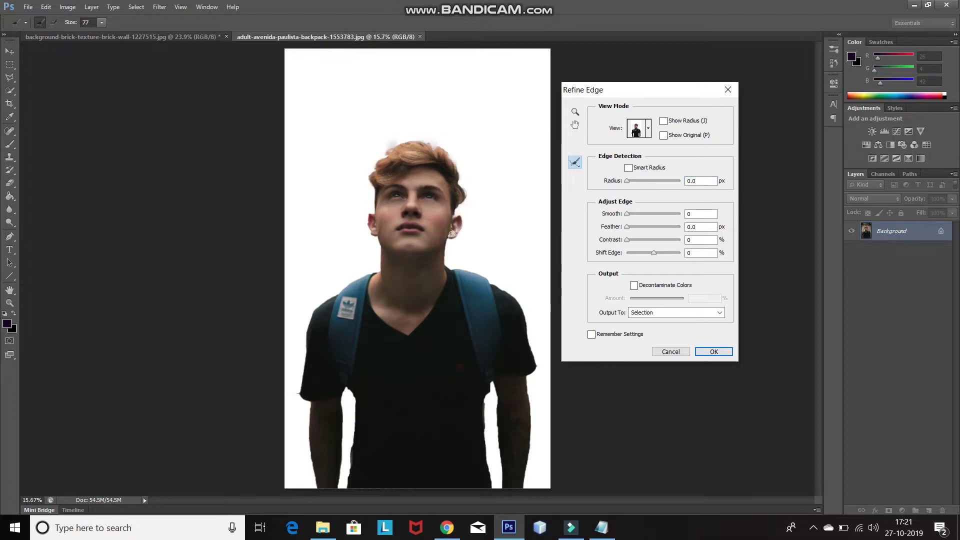
pyautogui.moveTo(494, 387); pyautogui.dragTo(497, 488)
pyautogui.moveTo(350, 389); pyautogui.dragTo(350, 480)
pyautogui.click(710, 351)
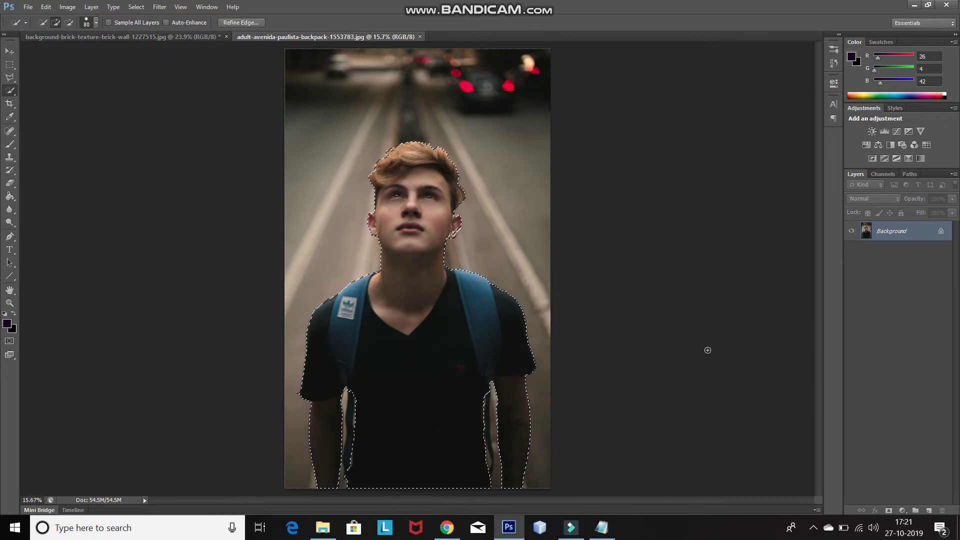
# Copy the selected man onto a new layer with Layer via Copy
pyautogui.hotkey('alt', 'Tab')
pyautogui.write('No')
pyautogui.write('ight click over there and select Layer via Copy')
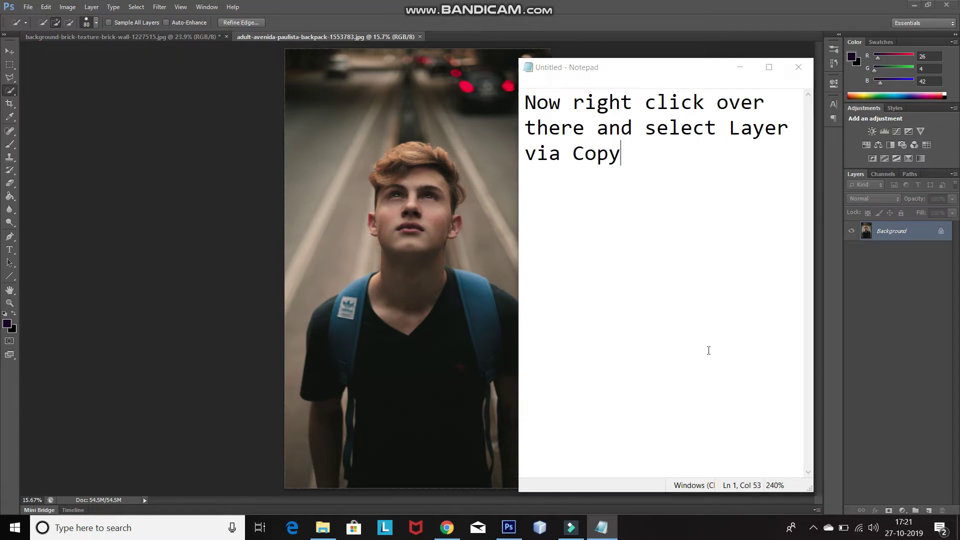
pyautogui.hotkey('alt', 'Tab')
pyautogui.rightClick(425, 133)
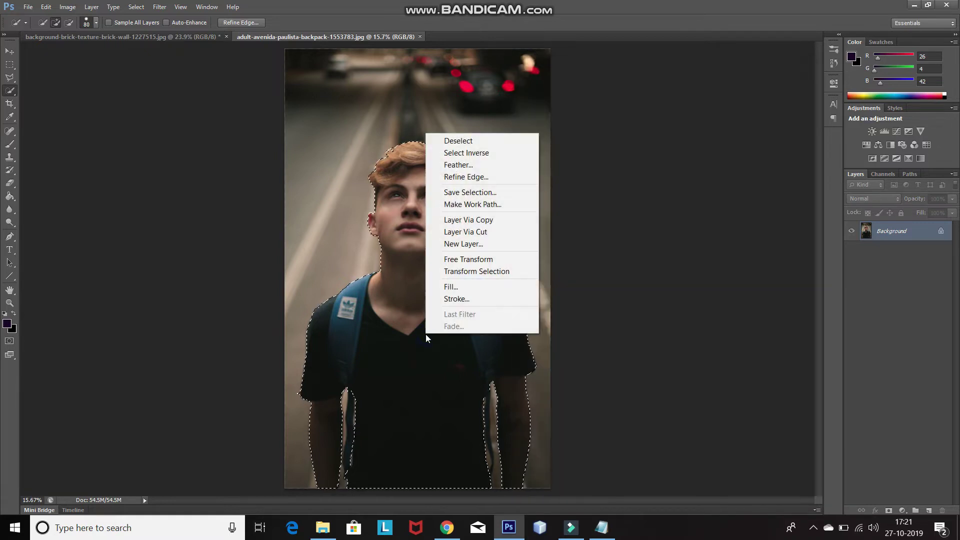
pyautogui.click(457, 220)
# Reload the man's outline by Ctrl-clicking the Layer 1 thumbnail
pyautogui.hotkey('alt', 'Tab')
pyautogui.hotkey('ctrl', 'a')
pyautogui.press('BackSpace')
pyautogui.write('After that')
pyautogui.write('s CTRL')
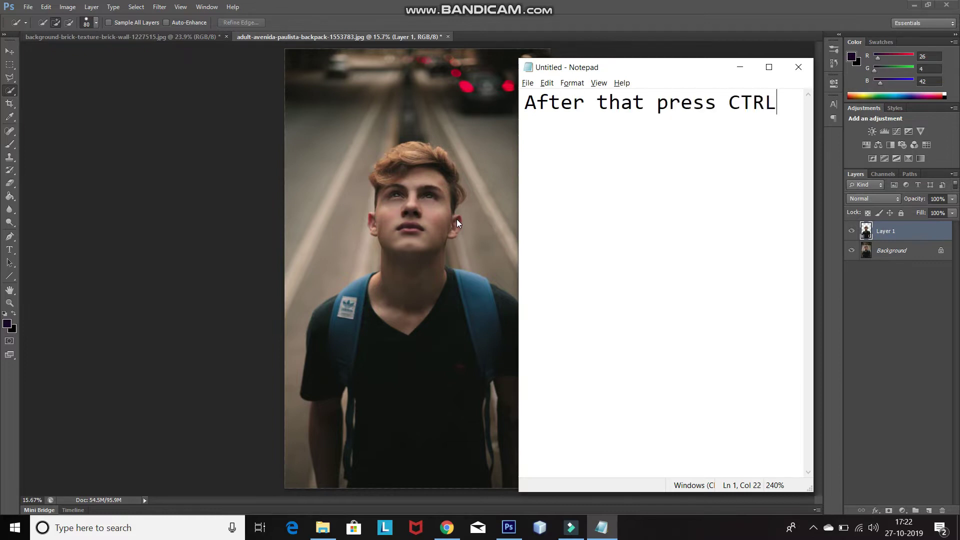
pyautogui.write(' and click onthe ')
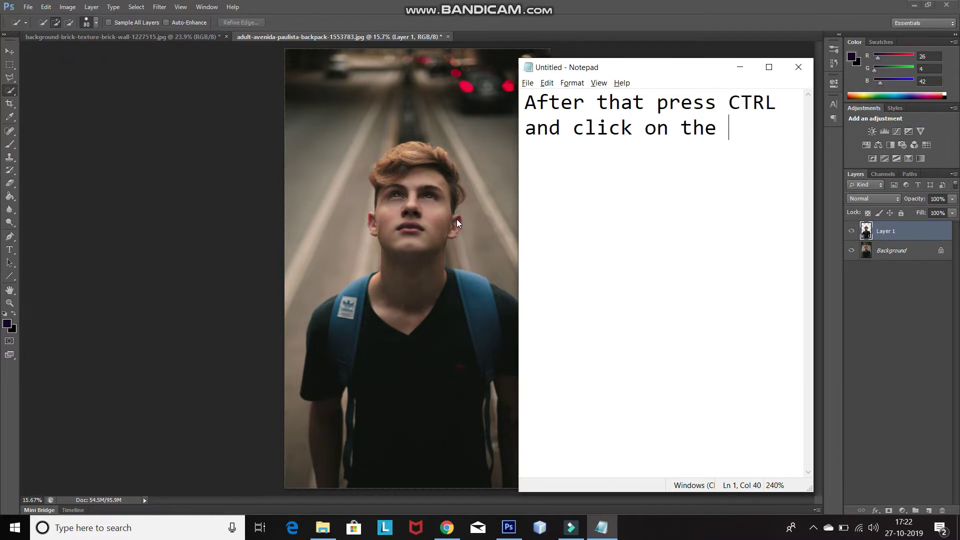
pyautogui.write('yer icon to ge')
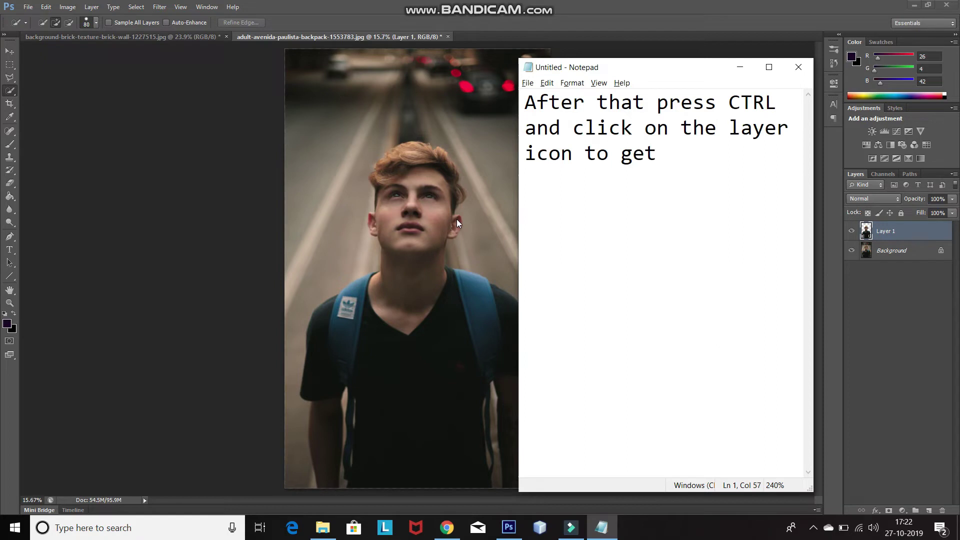
pyautogui.write(' the selection back')
pyautogui.click(936, 227)
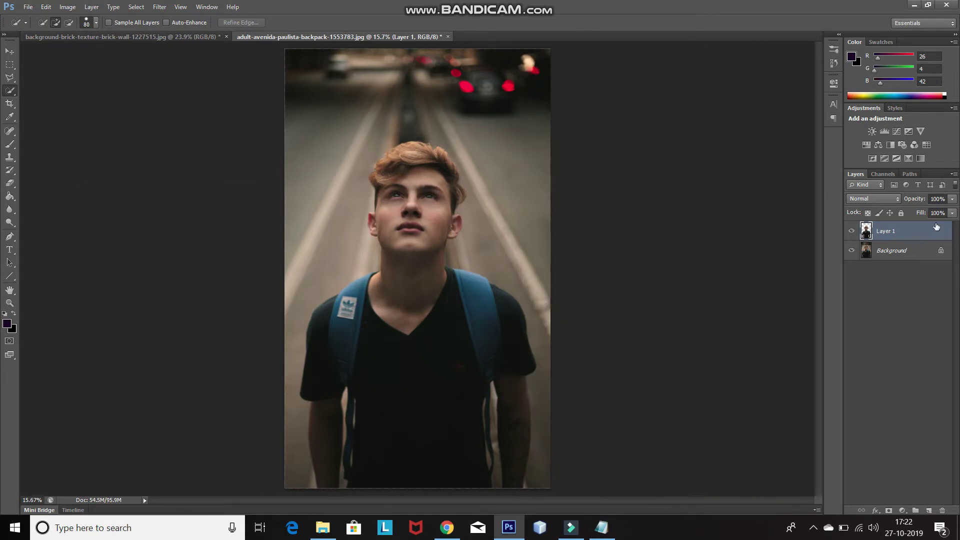
pyautogui.keyDown('ctrl'); pyautogui.click(865, 233); pyautogui.keyUp('ctrl')
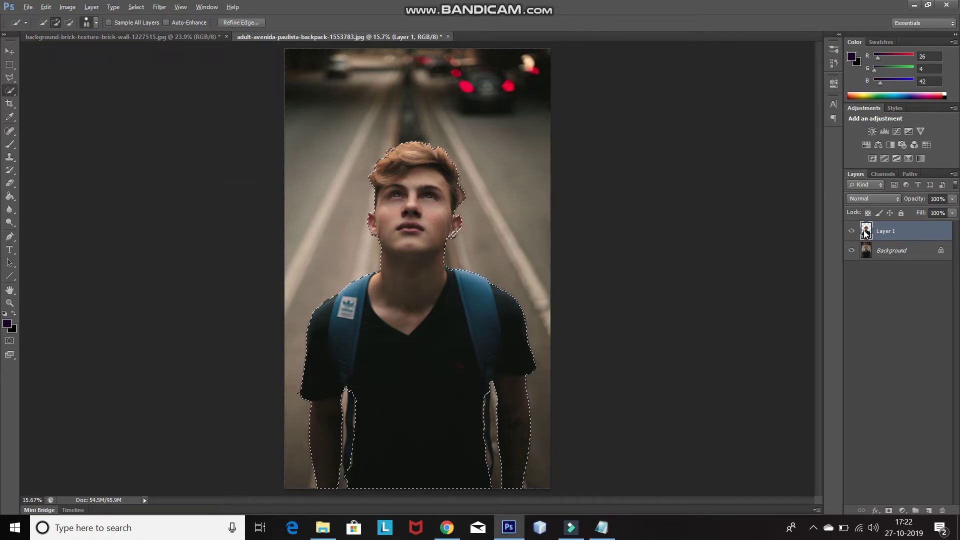
# Add notes about Ctrl+C copying and opening a brick image, bringing the brick document forward
pyautogui.hotkey('alt', 'Tab')
pyautogui.write('press CTRL + C ')
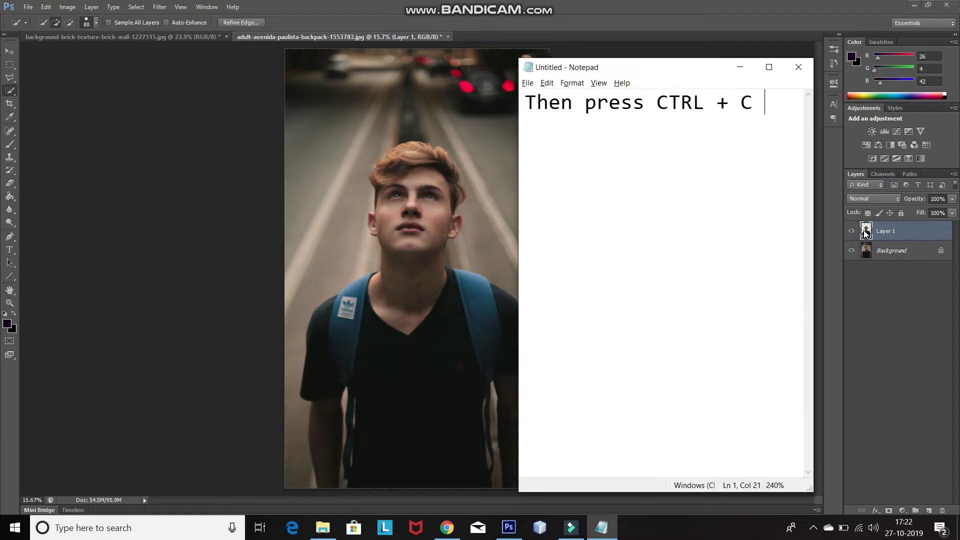
pyautogui.write('to copy it')
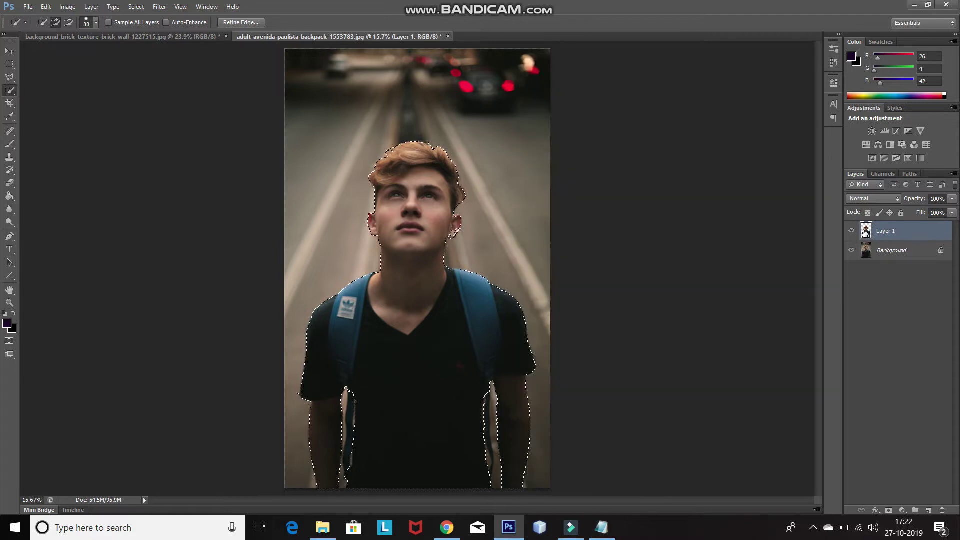
pyautogui.hotkey('ctrl', 'a')
pyautogui.write('Now open any brick image in a new document')
pyautogui.click(865, 234)
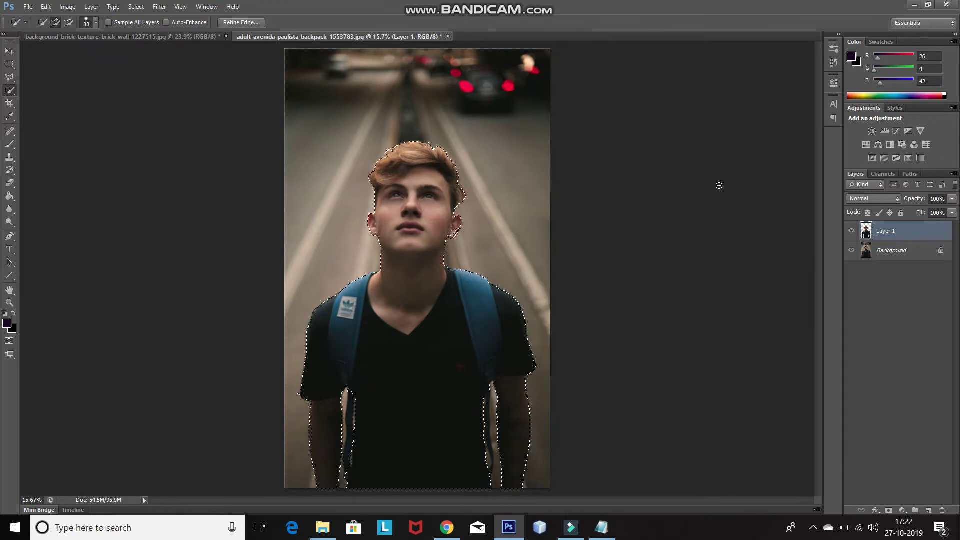
pyautogui.click(128, 38)
pyautogui.hotkey('alt', 'Tab')
pyautogui.hotkey('ctrl', 'a')
pyautogui.press('BackSpace')
# Paste the model onto the brick wall and start Free Transform with Ctrl+T
pyautogui.write('And then past')
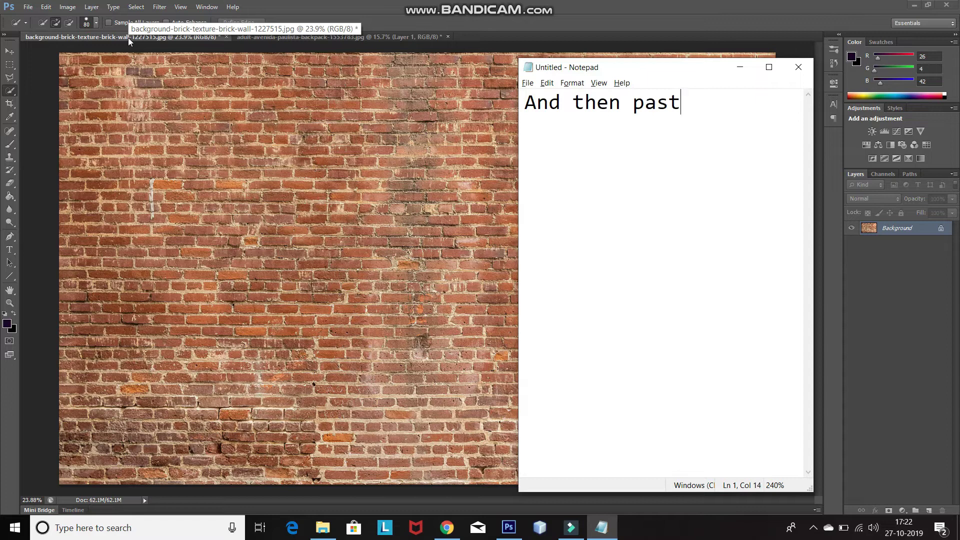
pyautogui.write('e the model over')
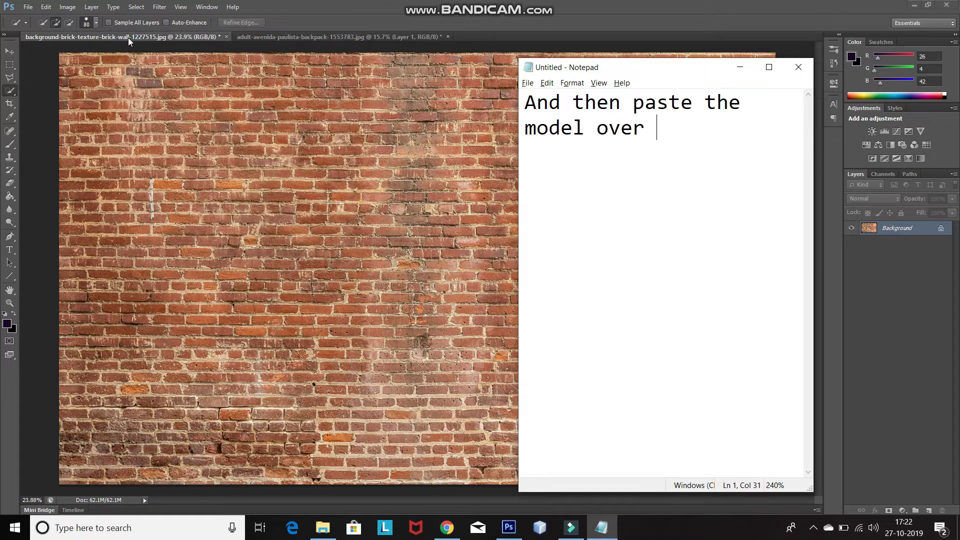
pyautogui.write(' here using CTRL + V')
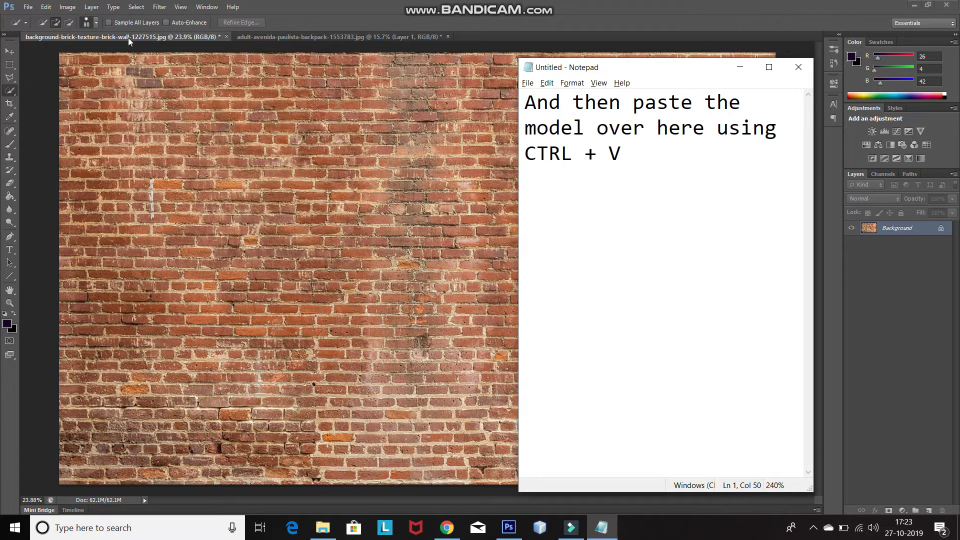
pyautogui.hotkey('alt', 'Tab')
pyautogui.hotkey('ctrl', 'v')
pyautogui.hotkey('alt', 'Tab')
pyautogui.hotkey('ctrl', 'a')
pyautogui.write('Now press CTRL + T to scale')
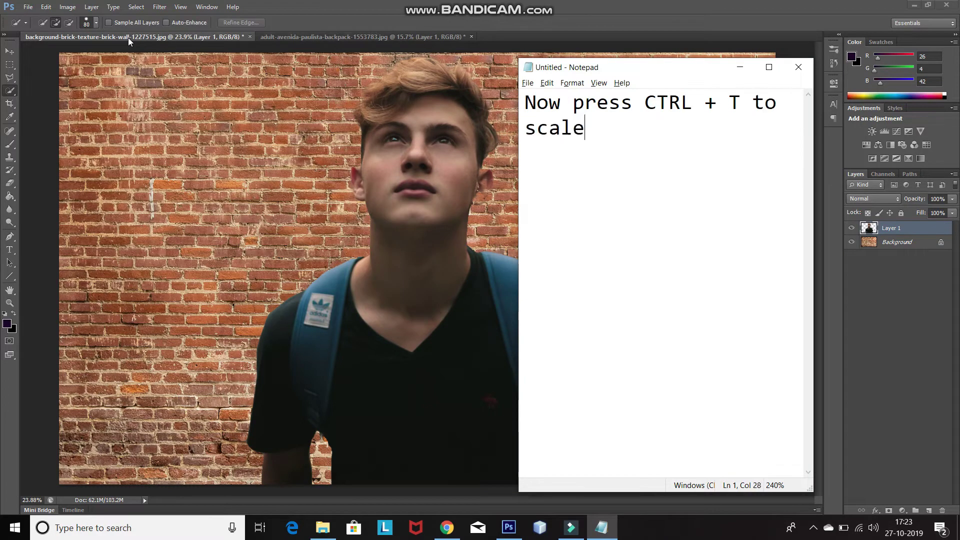
pyautogui.write('mage')
pyautogui.hotkey('alt', 'Tab')
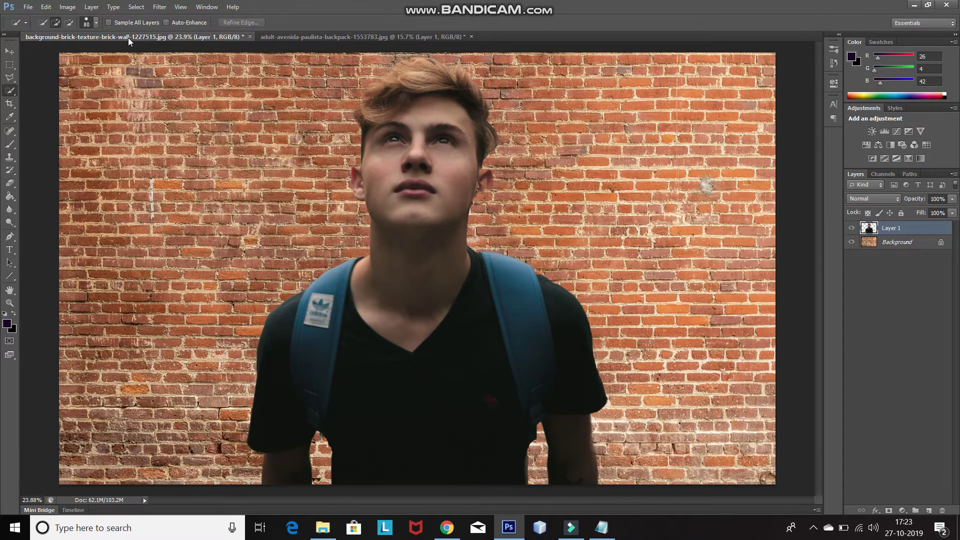
pyautogui.hotkey('ctrl', 't')
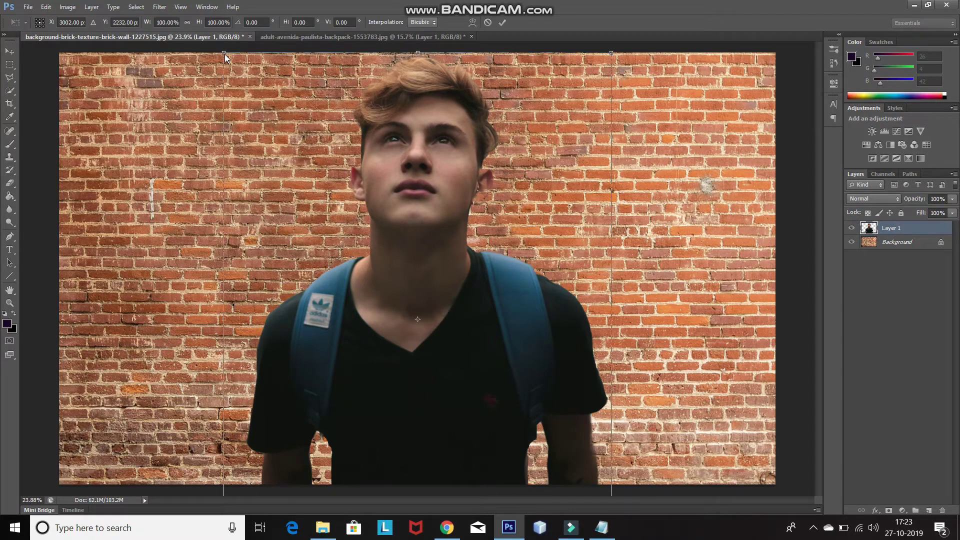
# Shift-scale the model down evenly, move it lower in frame, and commit
pyautogui.hotkey('alt', 'Tab')
pyautogui.hotkey('ctrl', 'a')
pyautogui.write('Now press')
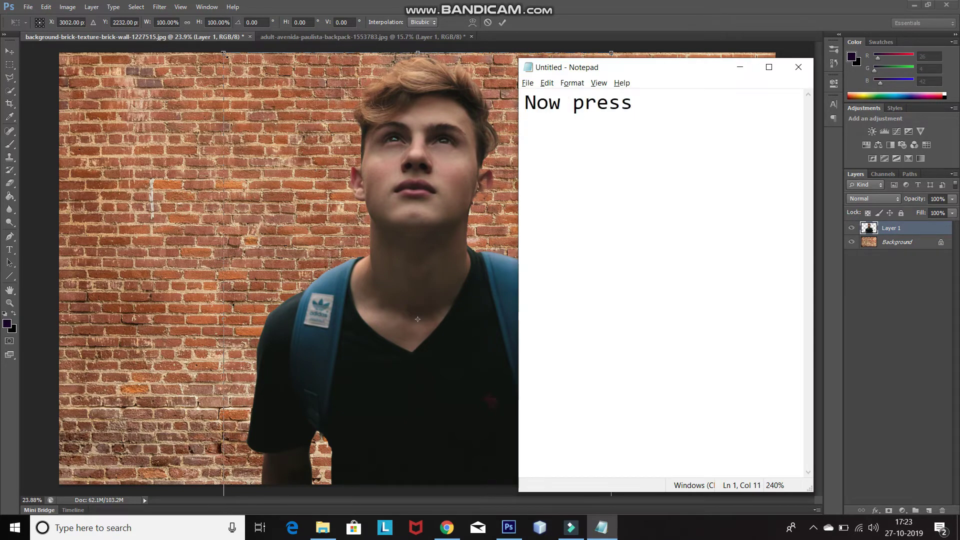
pyautogui.write(' SHIFT and scale it to ')
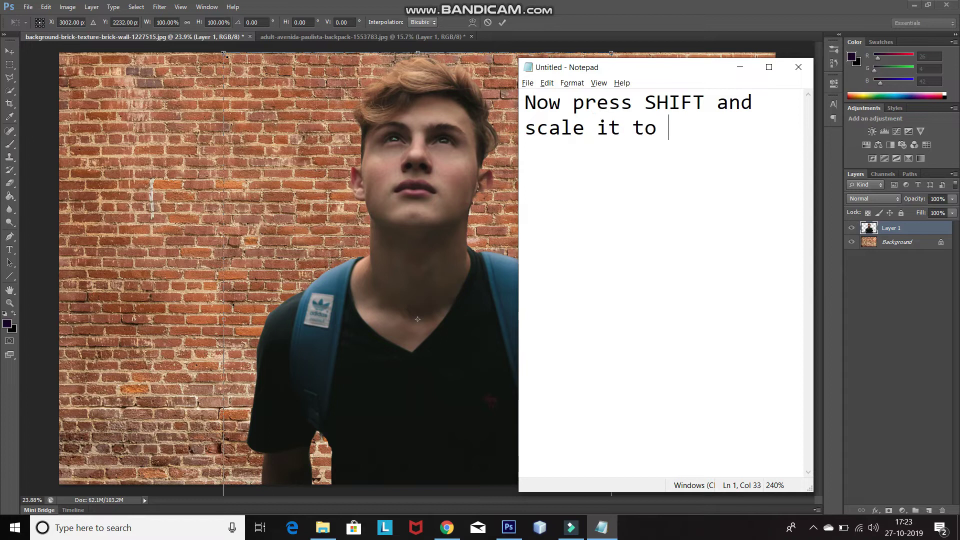
pyautogui.write('scale evenly')
pyautogui.hotkey('alt', 'Tab')
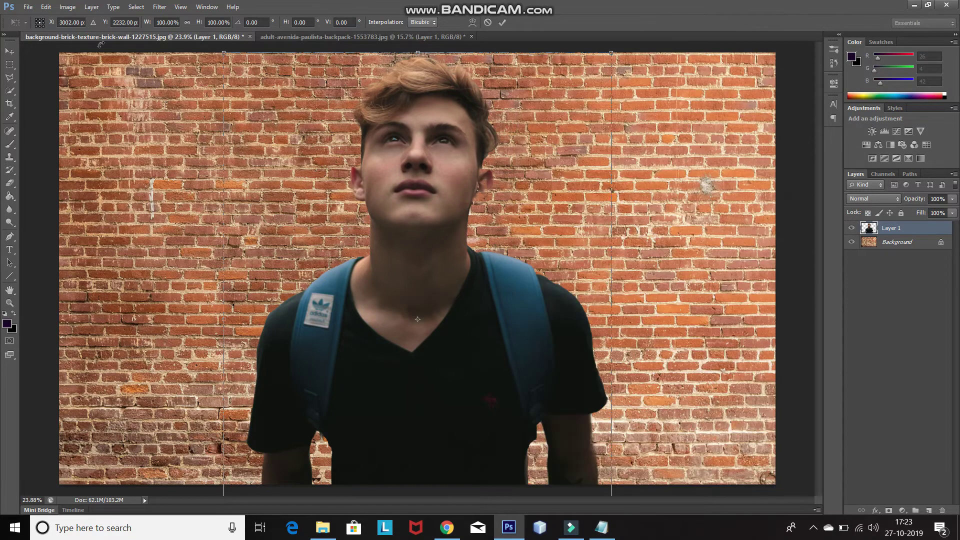
pyautogui.moveTo(223, 51)
pyautogui.mouseDown()
pyautogui.moveTo(360, 190)
pyautogui.moveTo(359, 242)
pyautogui.mouseUp()
pyautogui.press('Return')
pyautogui.press('w')
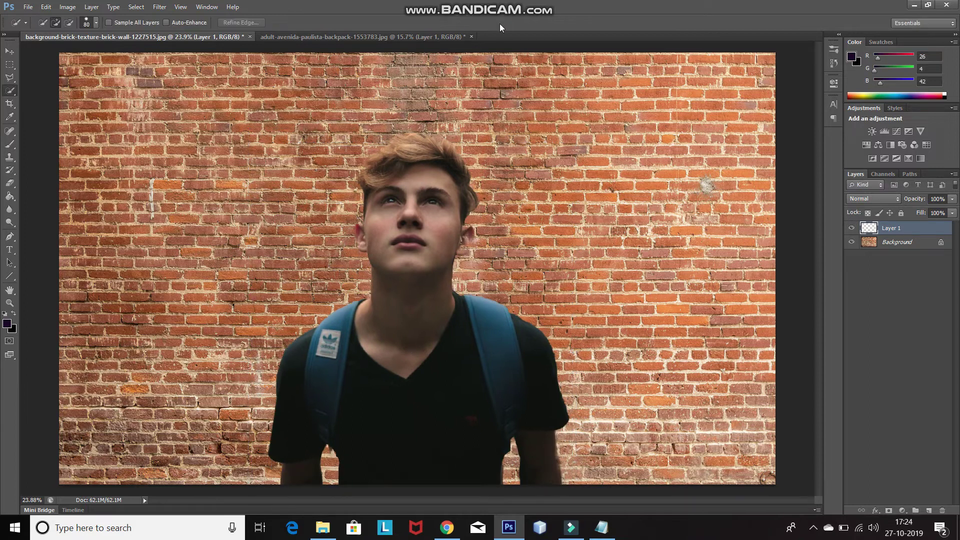
pyautogui.hotkey('alt', 'Tab')
# Desaturate Layer 1 via Image > Adjustments > Desaturate
pyautogui.hotkey('ctrl', 'a')
pyautogui.write('Now go to ')
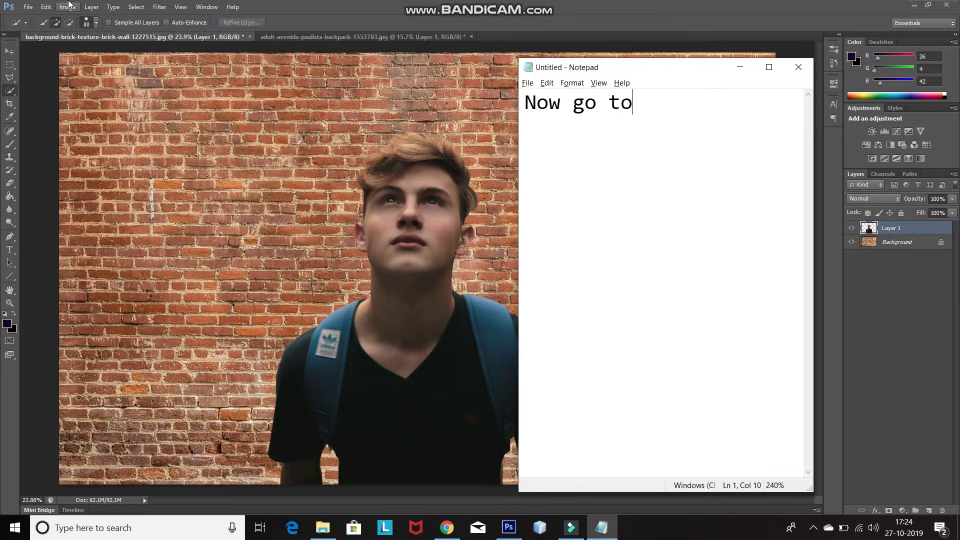
pyautogui.write('Image and then Adjustments and then se')
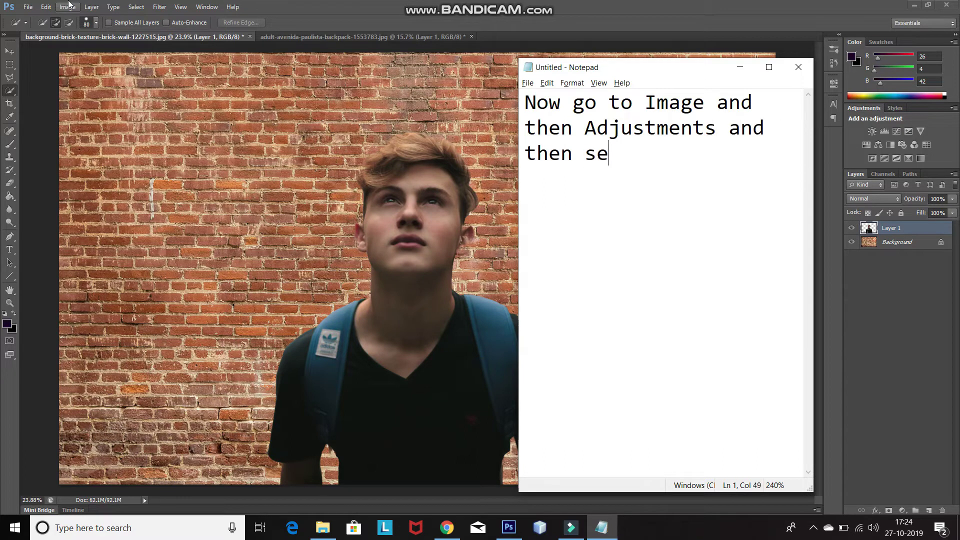
pyautogui.write('lect D')
pyautogui.write('turate over there')
pyautogui.hotkey('alt', 'Tab')
pyautogui.click(68, 7)
pyautogui.moveTo(88, 38)
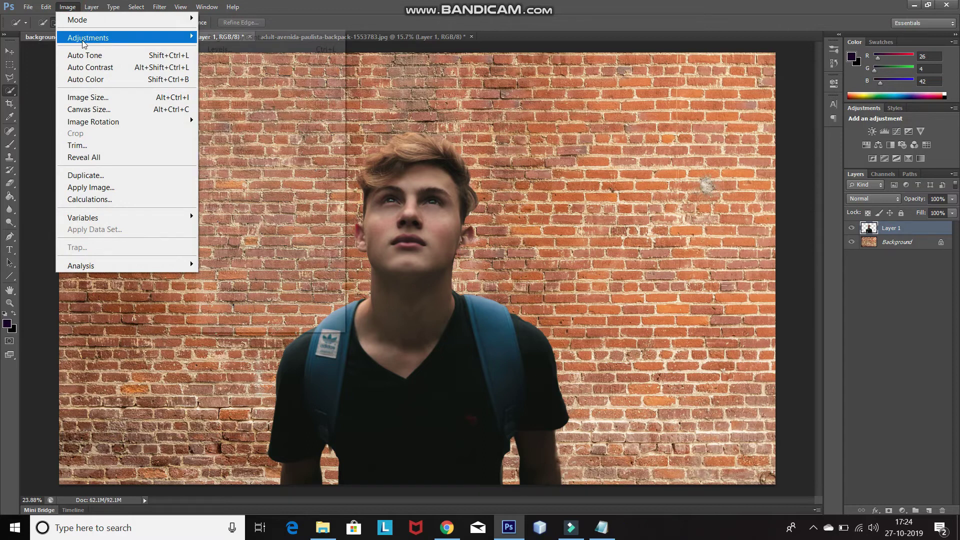
pyautogui.click(253, 289)
# Replace the note with one about Image > Adjustments > Posterize
pyautogui.click(602, 527)
pyautogui.hotkey('ctrl', 'a')
pyautogui.press('BackSpace')
pyautogui.write('Then again go to Image and')
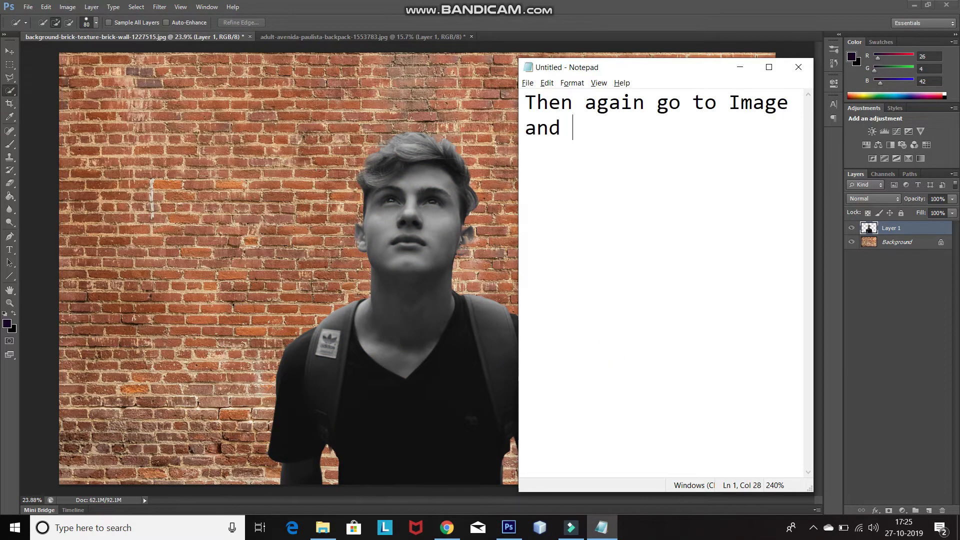
pyautogui.write(' then ')
pyautogui.write('stments and then select Pos')
pyautogui.write('ize ov')
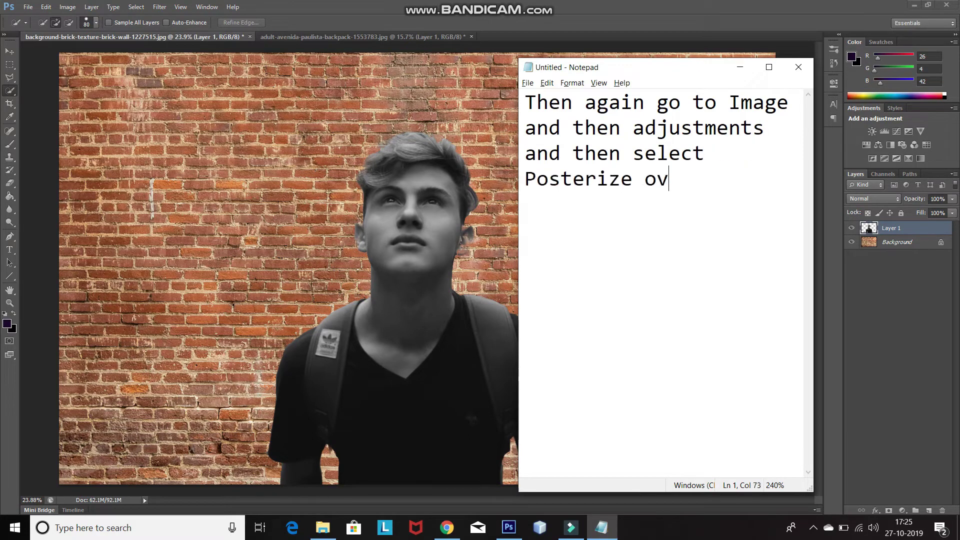
pyautogui.write('er the')
# Posterize the grey model to 3 levels
pyautogui.hotkey('alt', 'Tab')
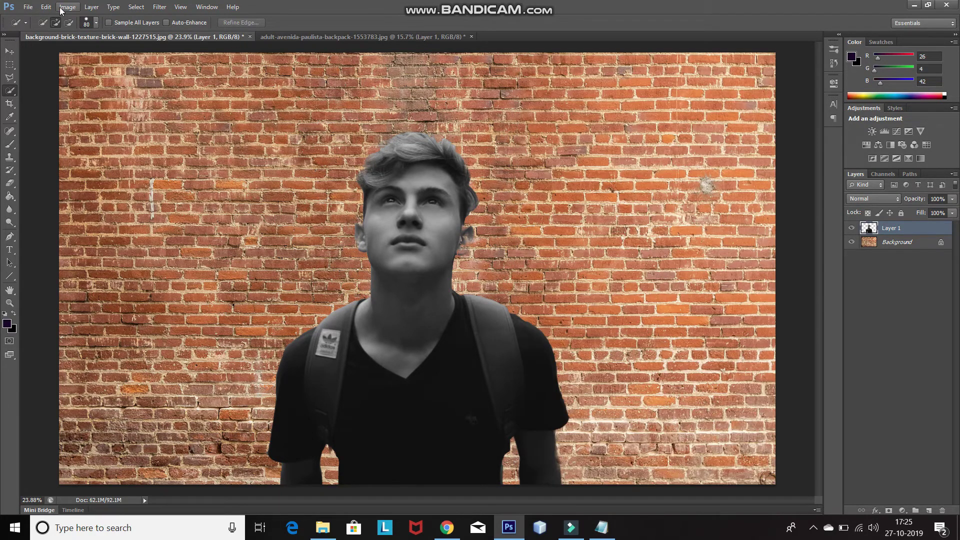
pyautogui.click(59, 7)
pyautogui.click(265, 193)
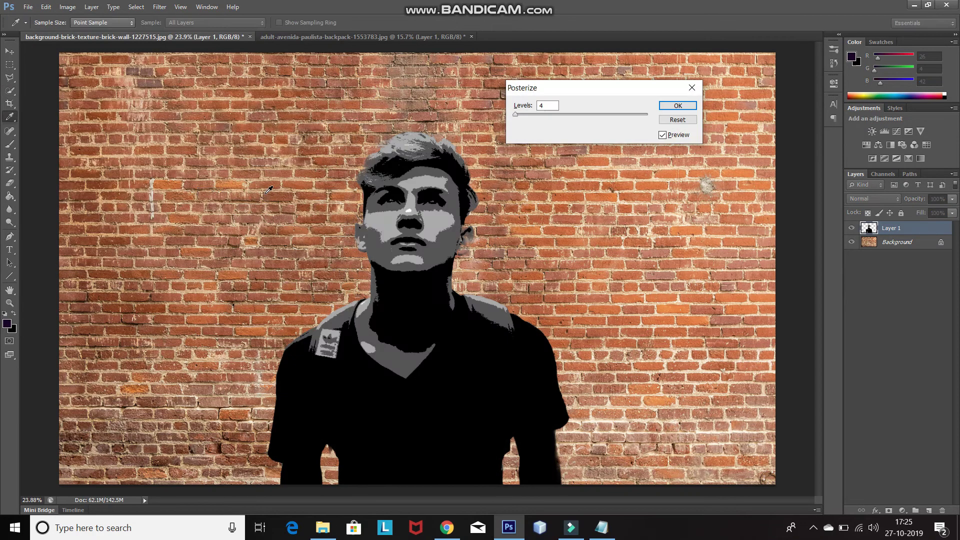
pyautogui.hotkey('alt', 'Tab')
pyautogui.hotkey('ctrl', 'a')
pyautogui.press('Delete')
pyautogui.write('Then set the level')
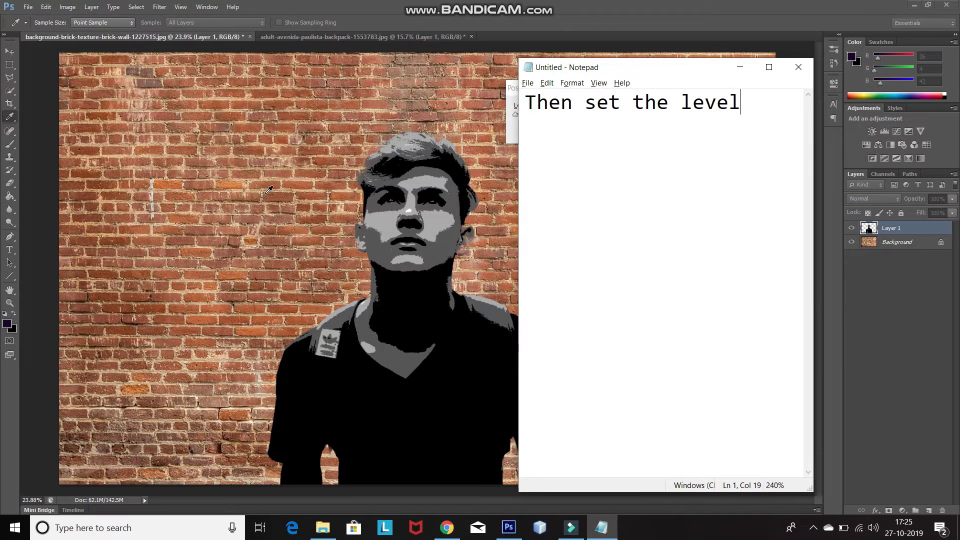
pyautogui.write('s between 2 and 3 ')
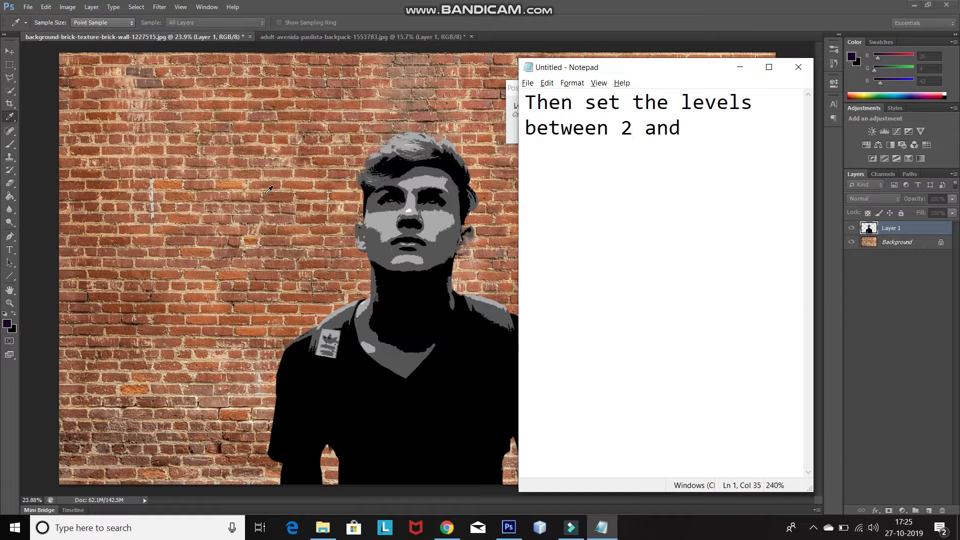
pyautogui.write('and then press')
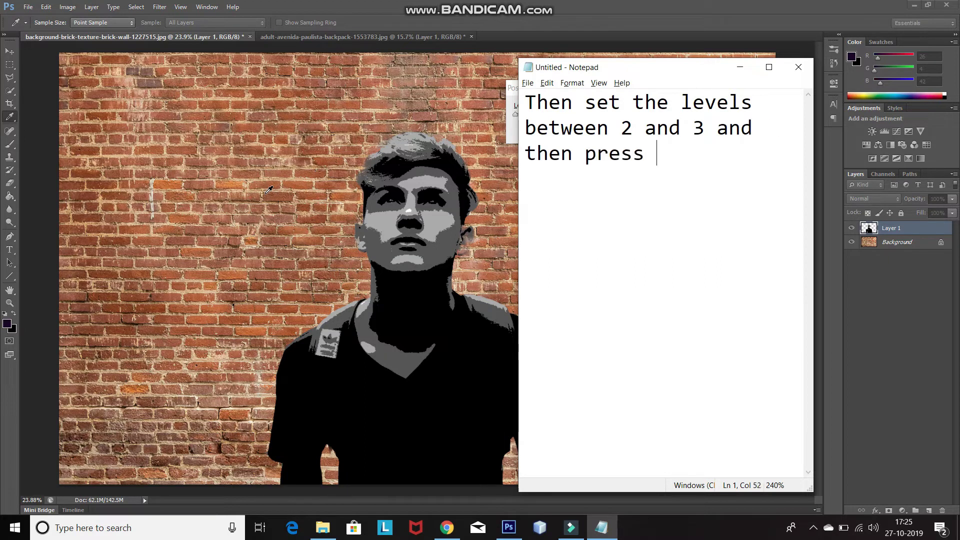
pyautogui.click(269, 190)
pyautogui.write('3')
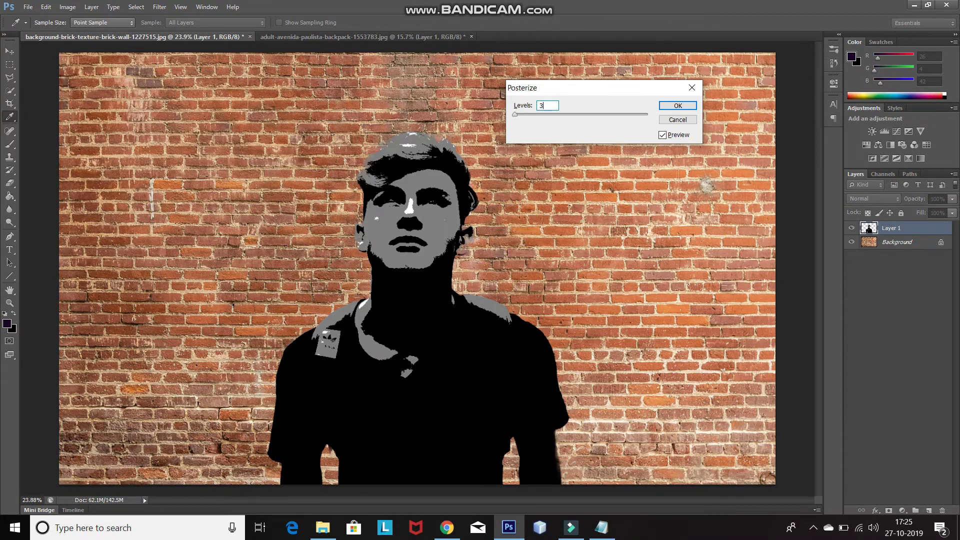
pyautogui.click(691, 108)
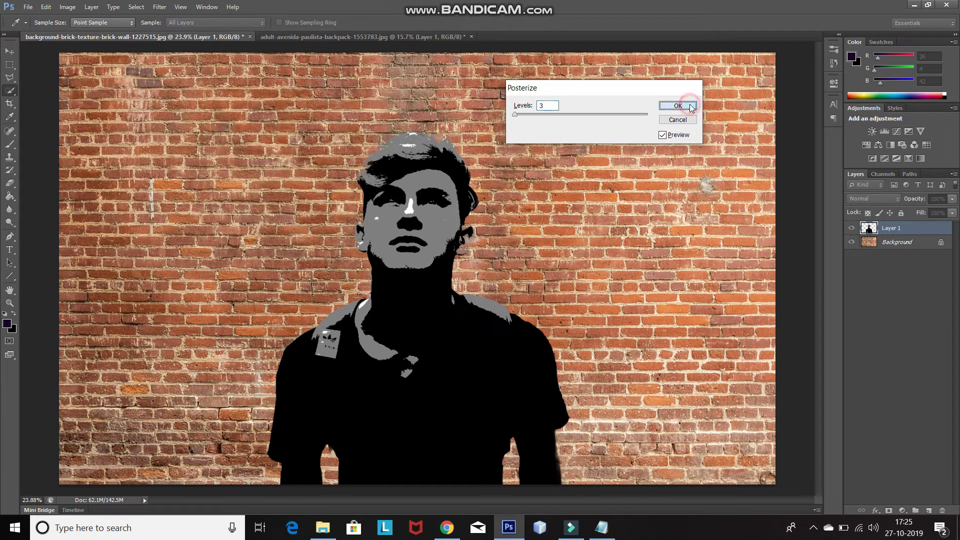
# Replace the note with one about changing the layer blend mode to Hard Light
pyautogui.press('w')
pyautogui.hotkey('alt', 'Tab')
pyautogui.hotkey('ctrl', 'a')
pyautogui.press('BackSpace')
pyautogui.write('Then ch')
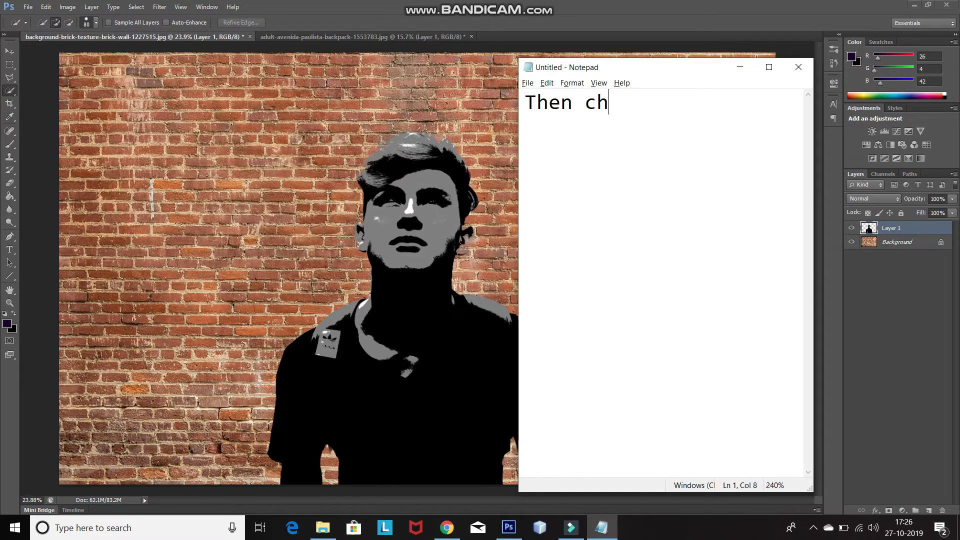
pyautogui.write('ange theblend mode o')
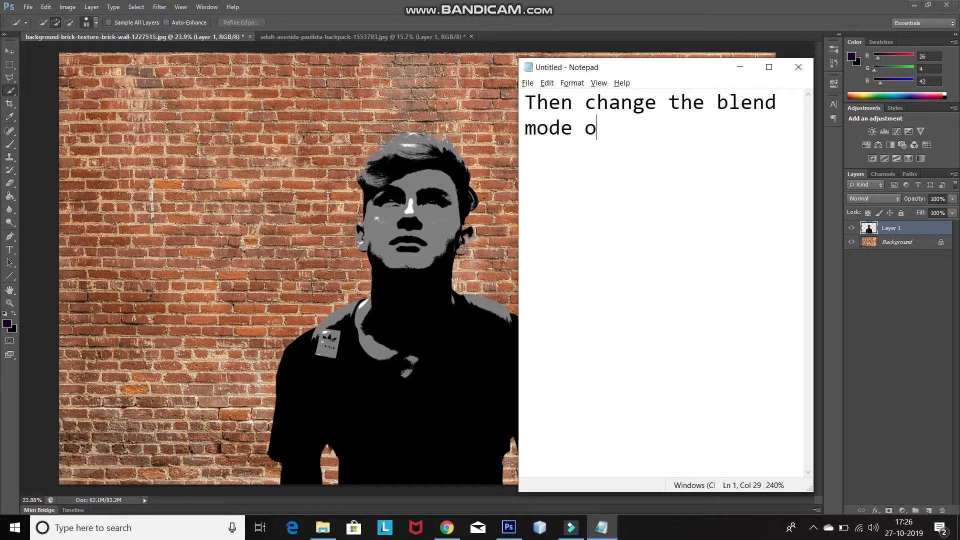
pyautogui.write('the laye')
pyautogui.write('Hard light')
# Set Layer 1's blend mode to Hard Light and its opacity to 80%
pyautogui.hotkey('alt', 'Tab')
pyautogui.click(875, 199)
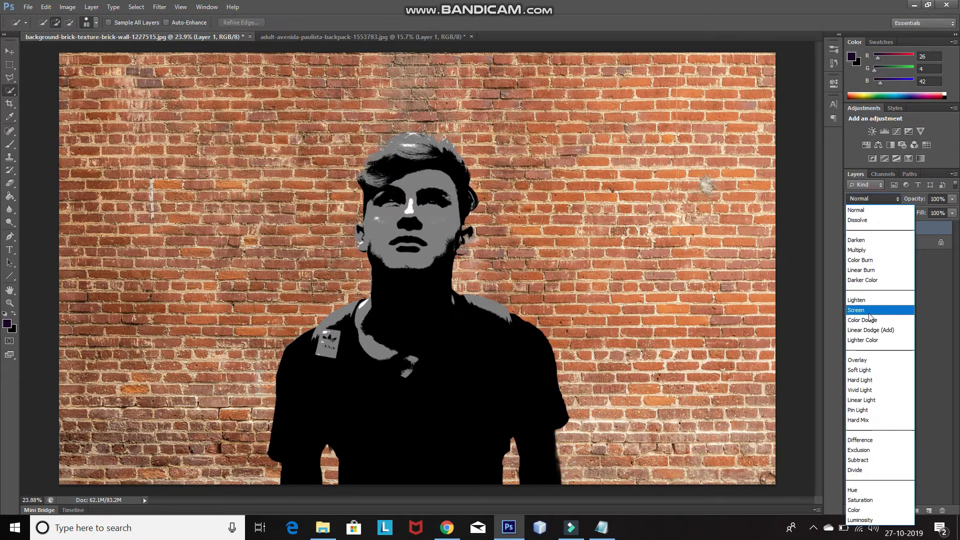
pyautogui.click(861, 380)
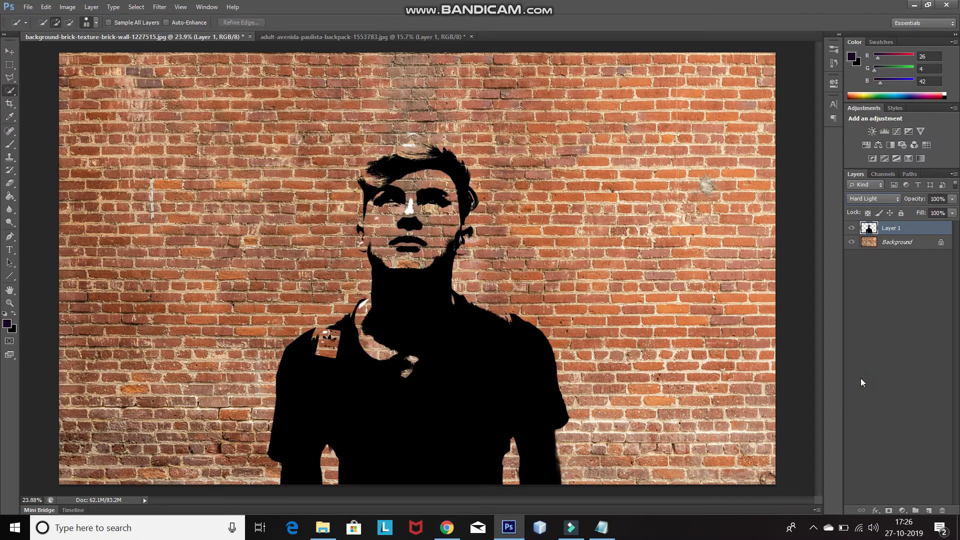
pyautogui.hotkey('alt', 'Tab')
pyautogui.hotkey('ctrl', 'a')
pyautogui.write('Now reduce the opacity of the ')
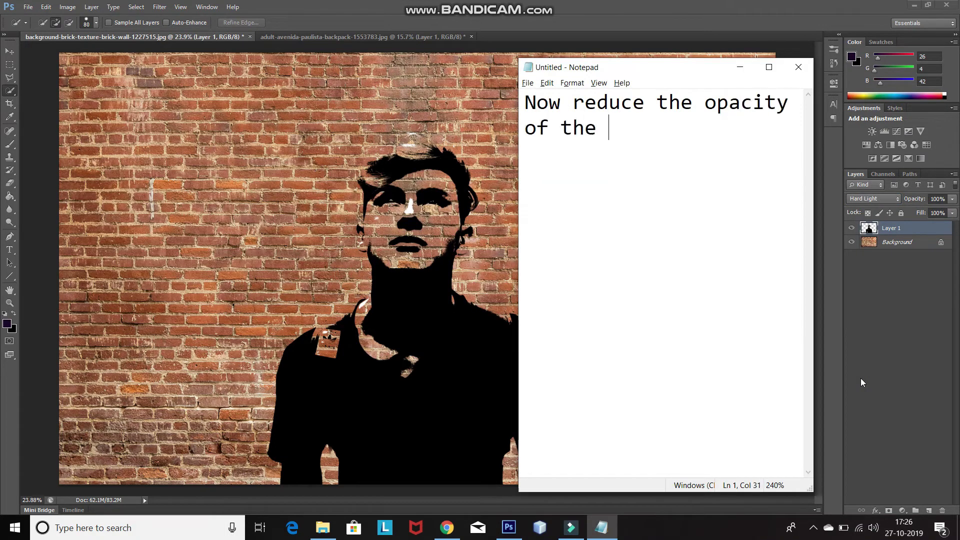
pyautogui.write('layer to 80%')
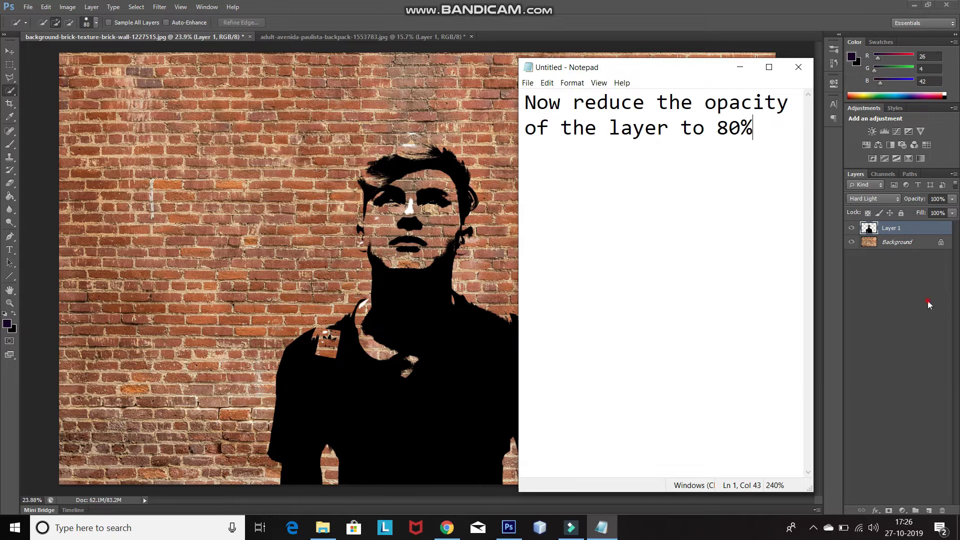
pyautogui.hotkey('alt', 'Tab')
pyautogui.write('80')
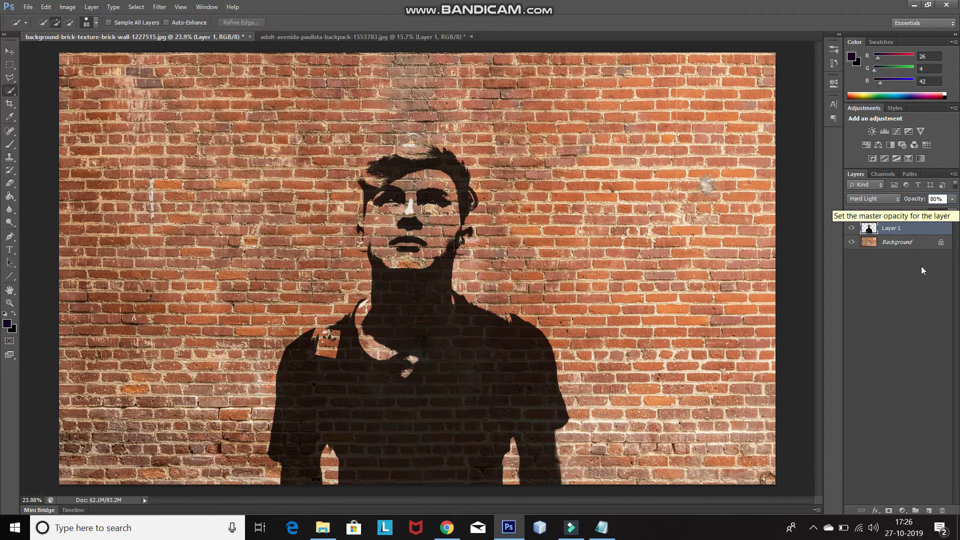
pyautogui.click(917, 300)
pyautogui.hotkey('alt', 'Tab')
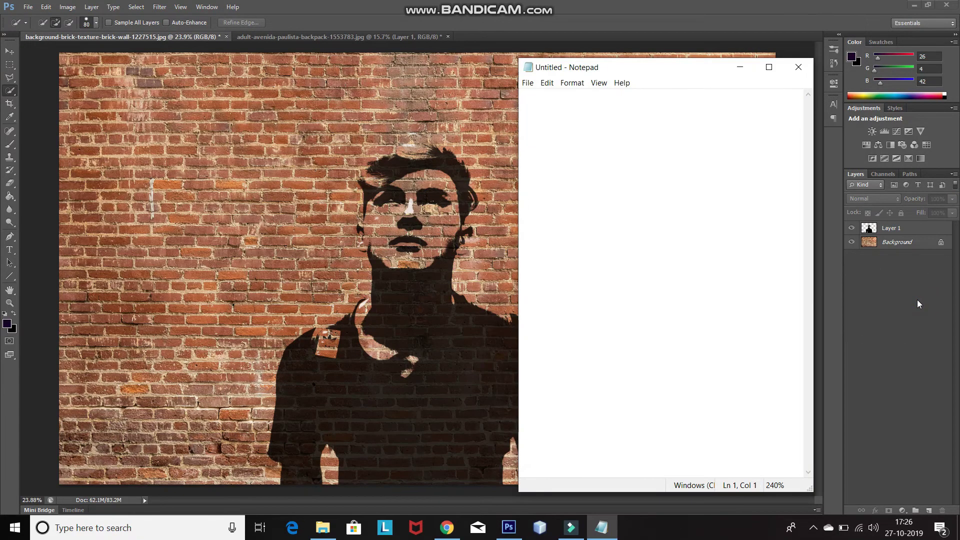
# Open Blending Options for Layer 1 from its right-click menu
pyautogui.write('Then right click on the lay')
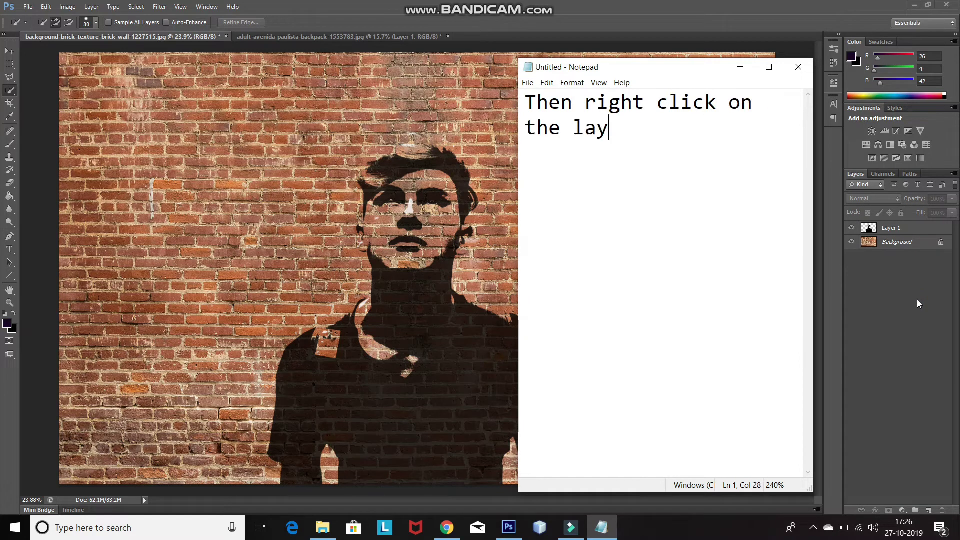
pyautogui.write('er and select Blending')
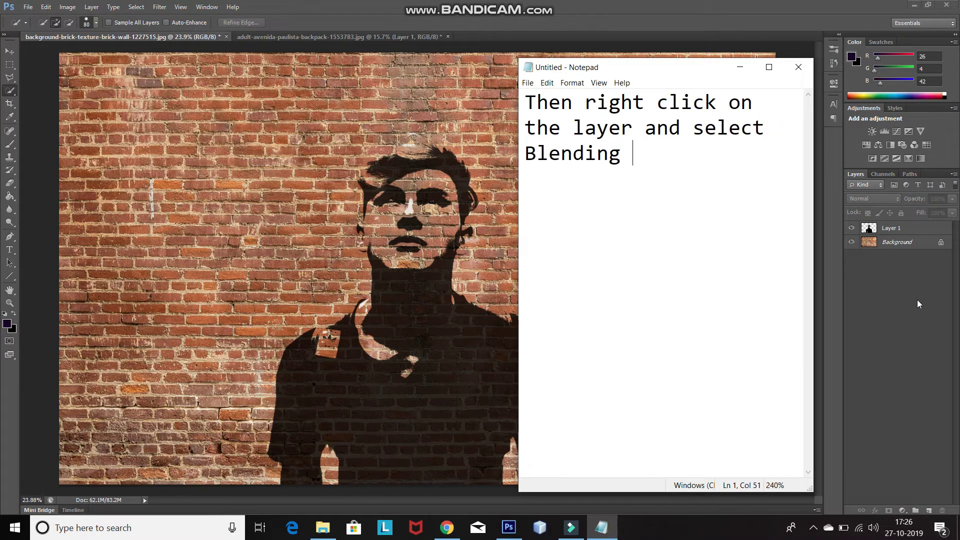
pyautogui.write(' optio')
pyautogui.write('ver ther')
pyautogui.hotkey('alt', 'Tab')
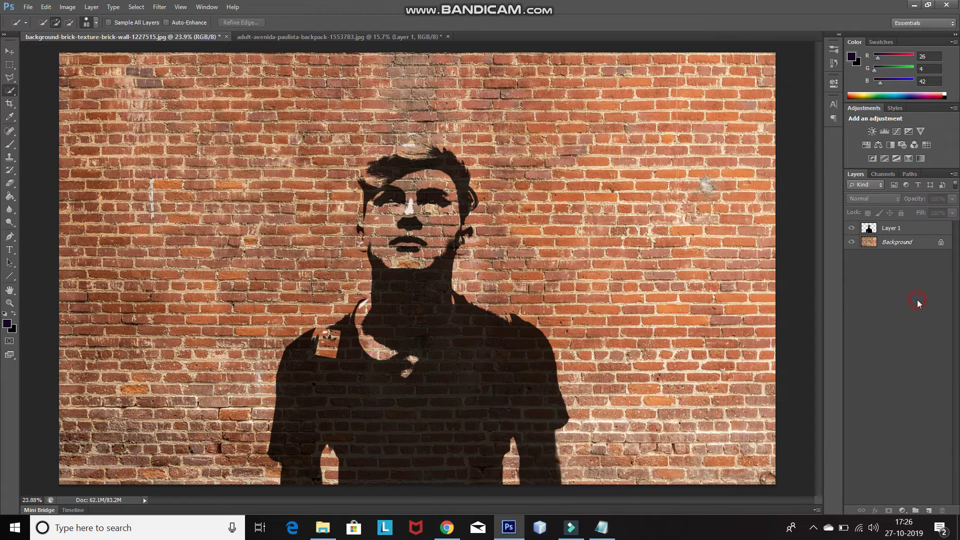
pyautogui.rightClick(909, 229)
pyautogui.click(805, 149)
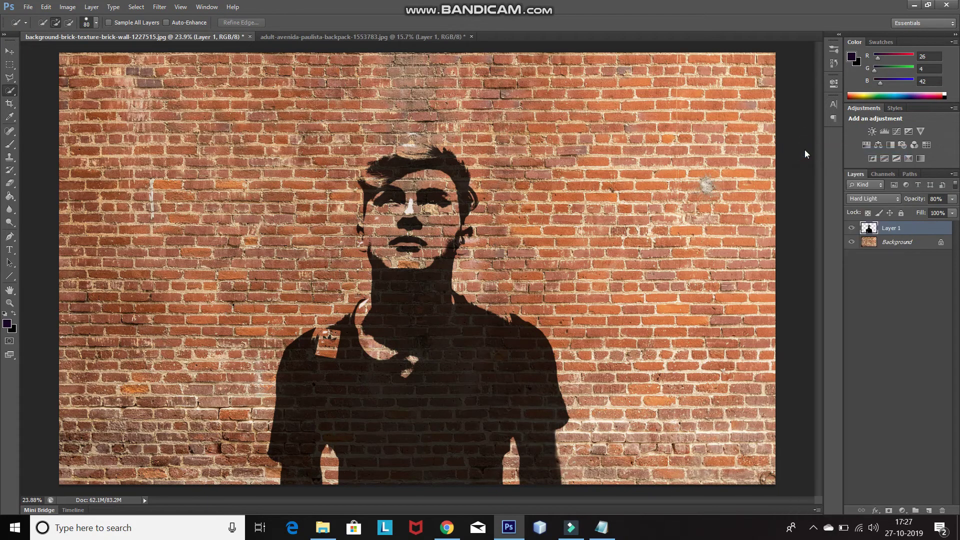
# Raise the Underlying Layer black slider to 93
pyautogui.hotkey('alt', 'Tab')
pyautogui.hotkey('ctrl', 'a')
pyautogui.press('Delete')
pyautogui.write('ag the')
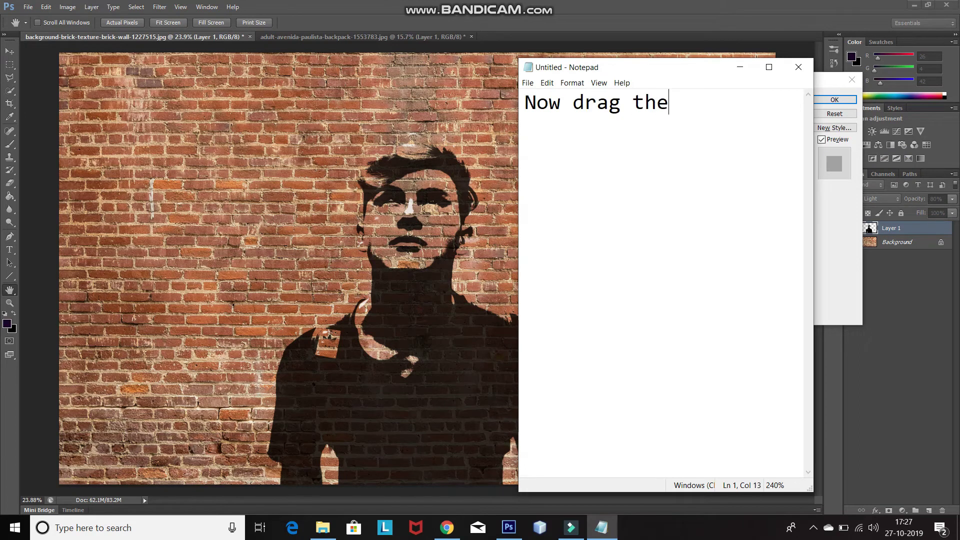
pyautogui.write(' underlying layer')
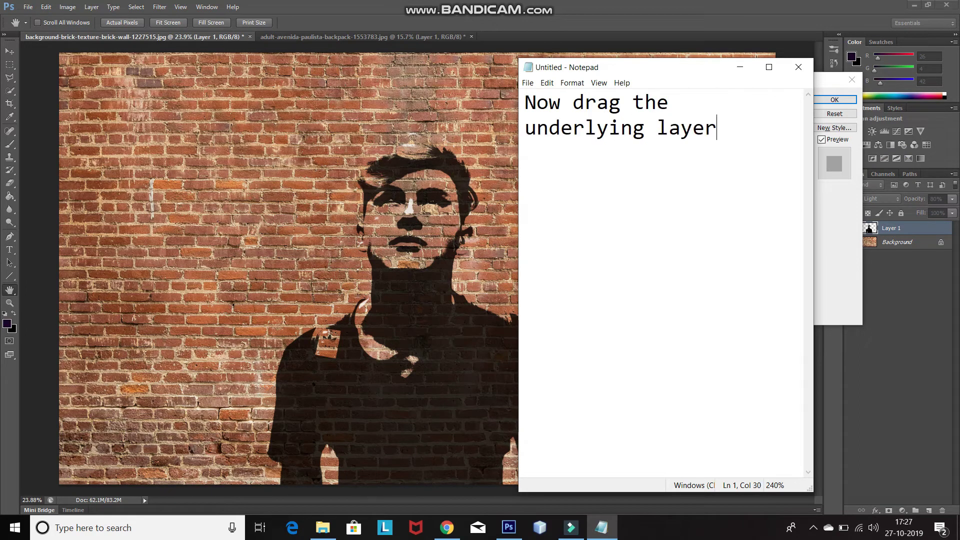
pyautogui.write(' follows')
pyautogui.hotkey('alt', 'Tab')
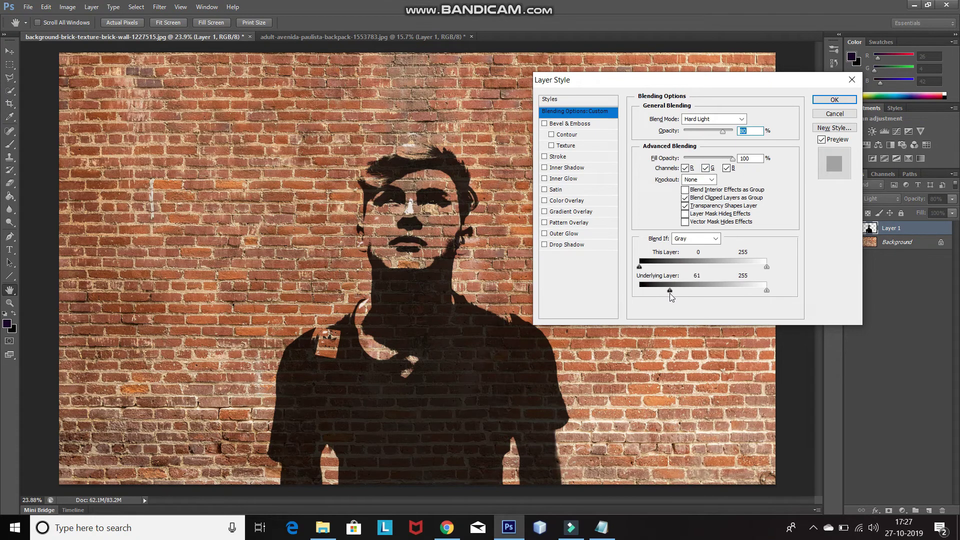
pyautogui.moveTo(670, 293); pyautogui.dragTo(685, 294)
# Alt-split the Underlying Layer black slider, set its other half near 80, and confirm
pyautogui.press('alt')
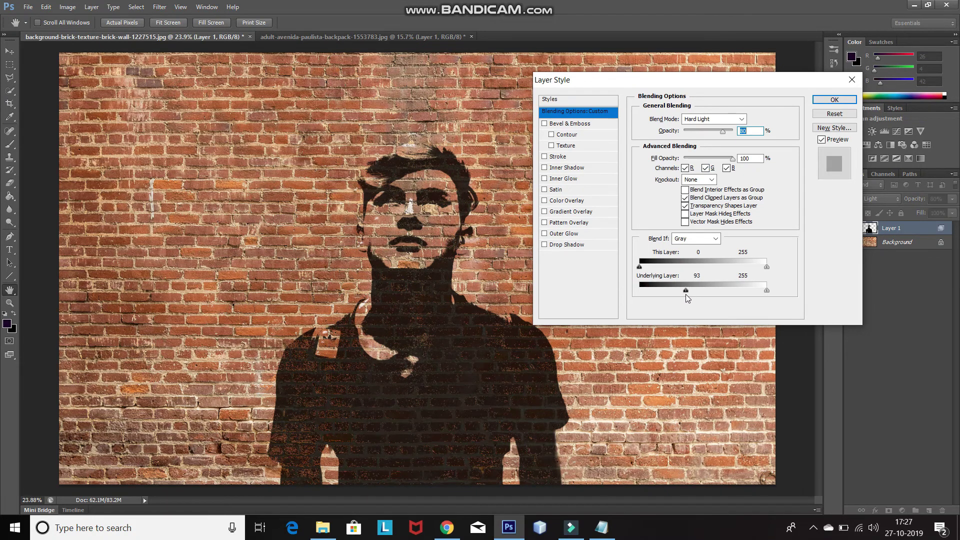
pyautogui.hotkey('alt', 'Tab')
pyautogui.hotkey('ctrl', 'a')
pyautogui.write('Then press')
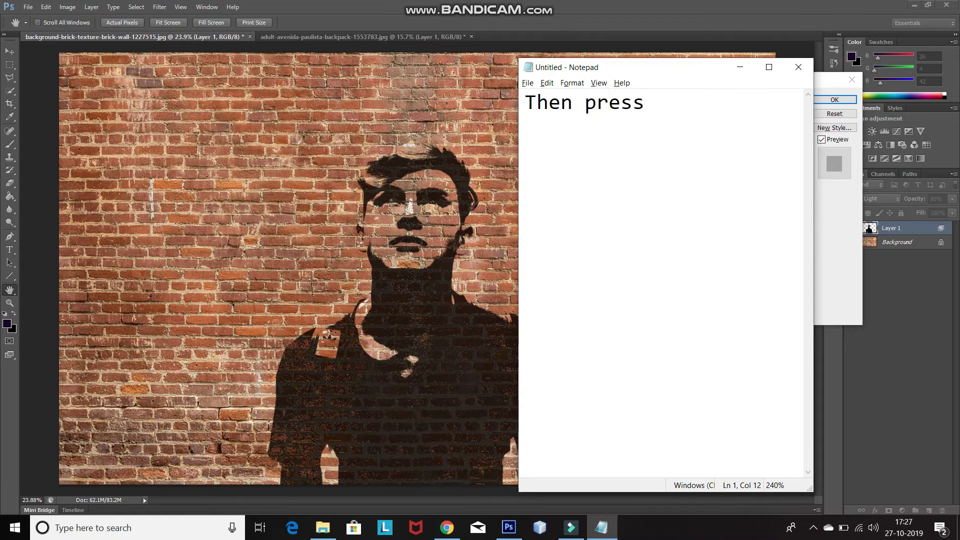
pyautogui.write('click to div')
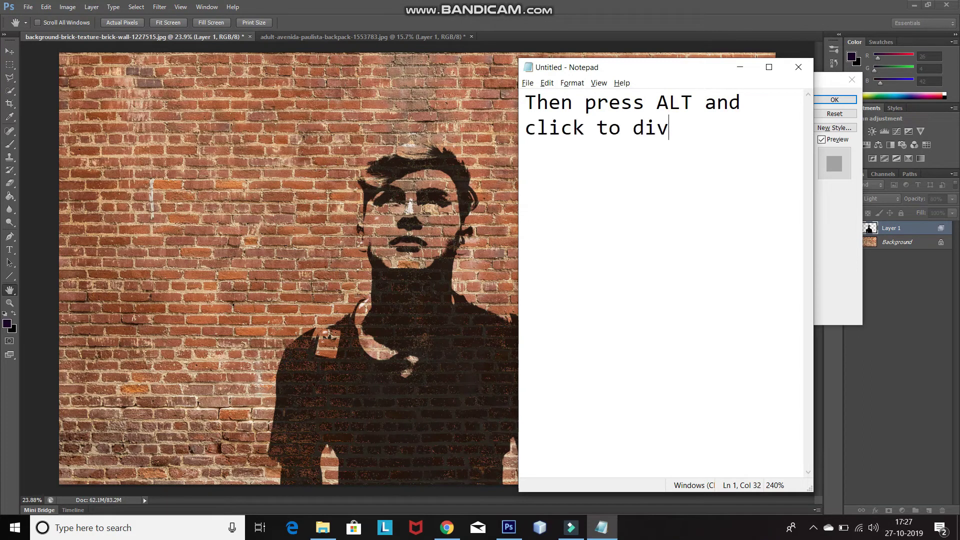
pyautogui.write('ide the slider and th')
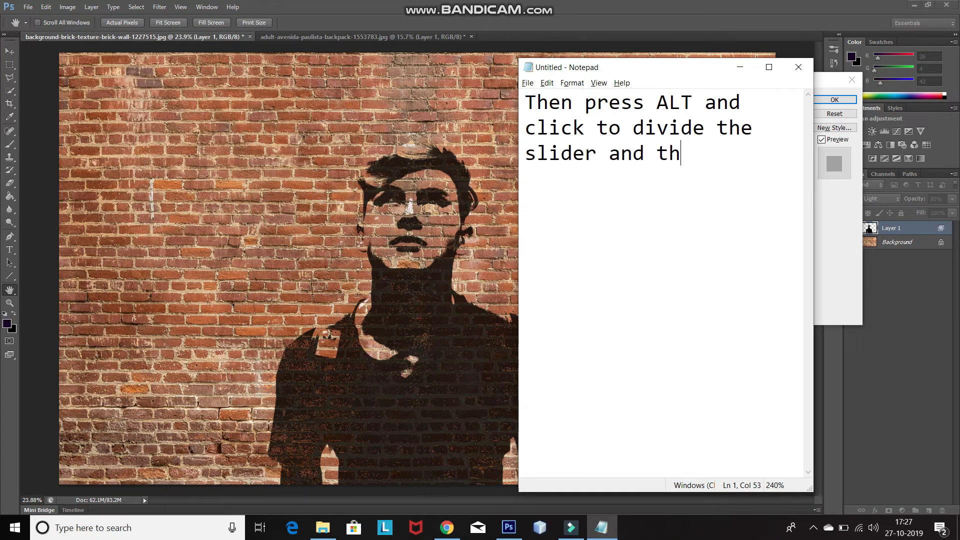
pyautogui.write('en do the following')
pyautogui.hotkey('alt', 'Tab')
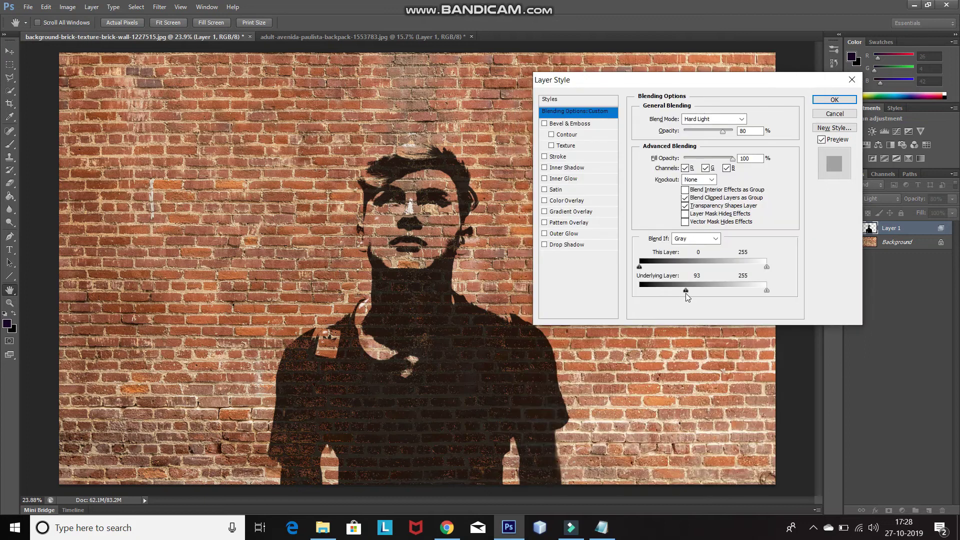
pyautogui.keyDown('alt'); pyautogui.click(685, 291); pyautogui.keyUp('alt')
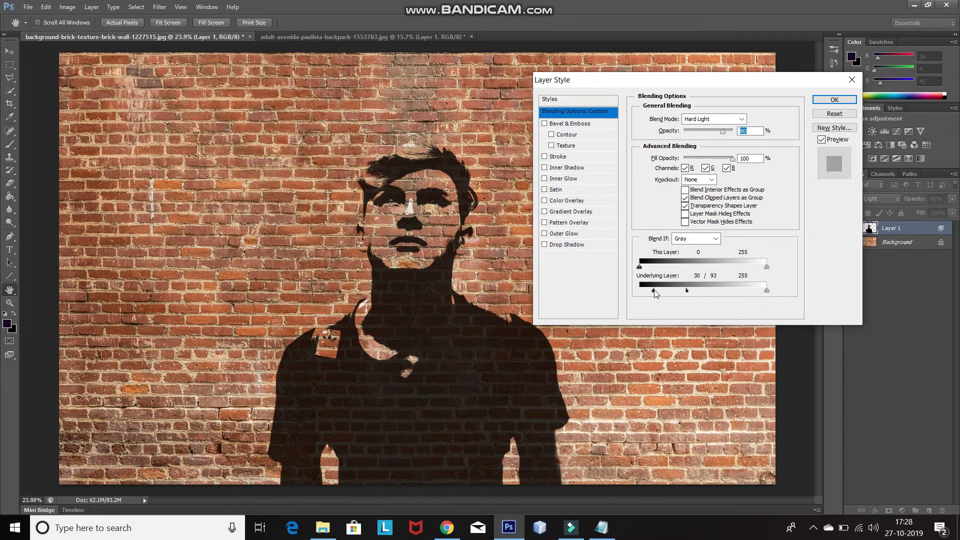
pyautogui.moveTo(672, 292); pyautogui.dragTo(680, 292)
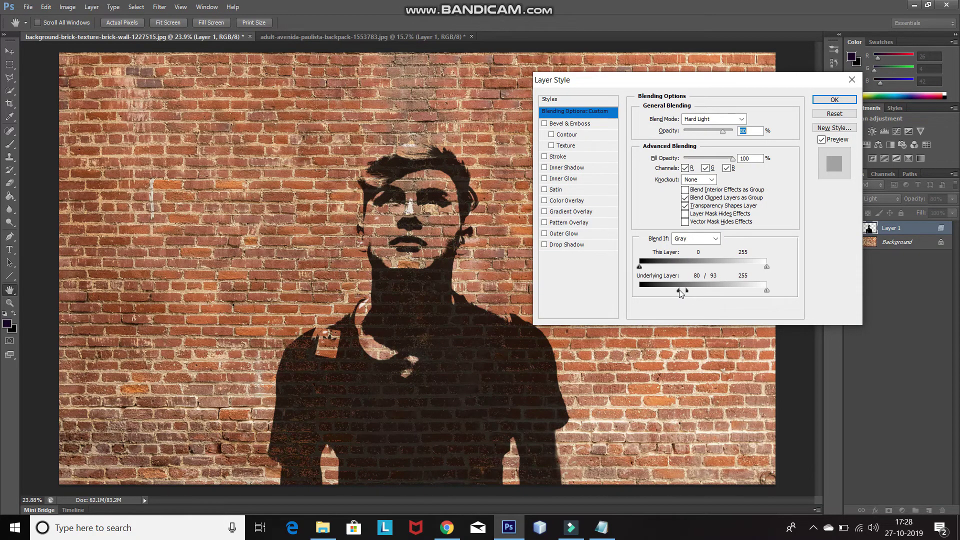
pyautogui.click(833, 99)
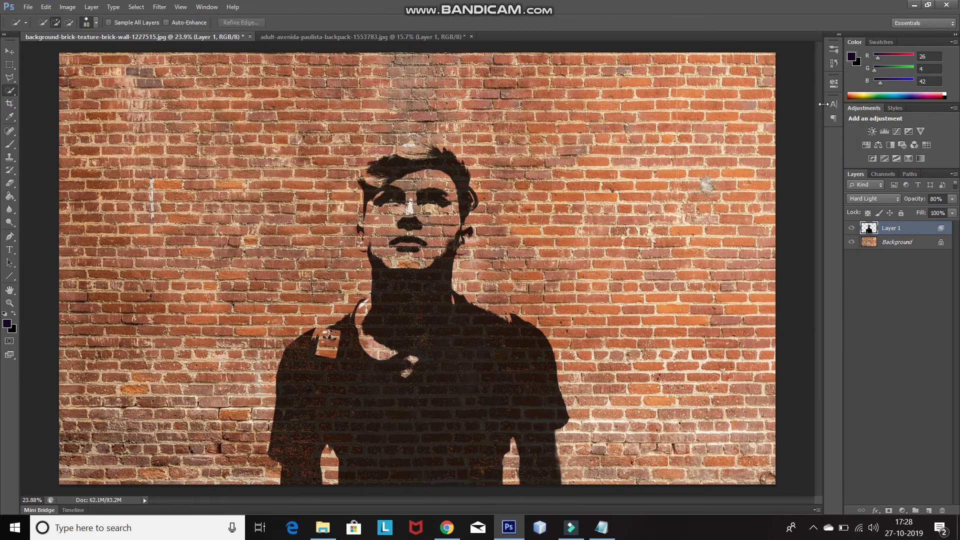
pyautogui.click(601, 527)
pyautogui.hotkey('ctrl', 'a')
pyautogui.write('So this will give you yo')
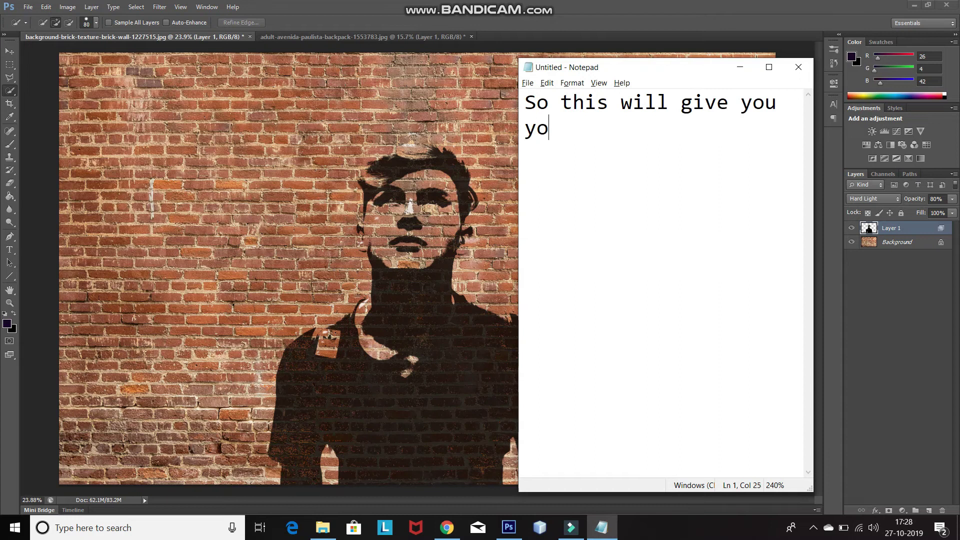
pyautogui.write('ur Stencil graffiti wall effect')
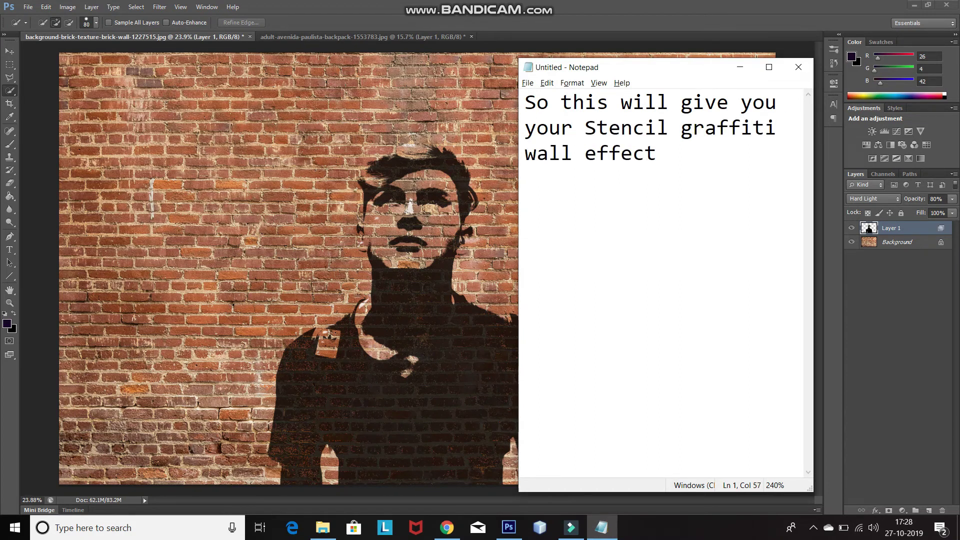
pyautogui.write(' in Photoshop')
pyautogui.hotkey('ctrl', 'a')
pyautogui.press('BackSpace')
pyautogui.write('So that s the final image')
pyautogui.hotkey('alt', 'Tab')
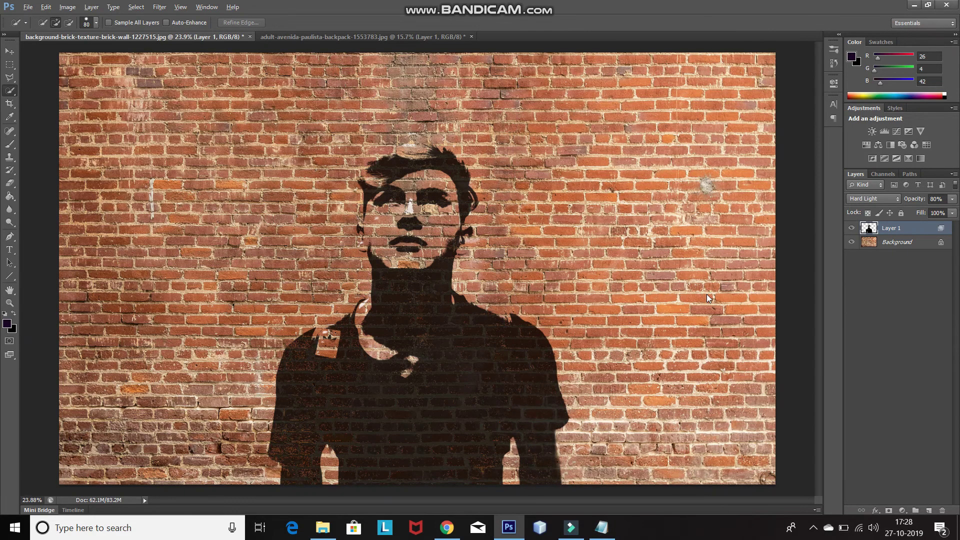
pyautogui.hotkey('alt', 'Tab')
pyautogui.hotkey('ctrl', 'a')
pyautogui.press('BackSpace')
pyautogui.write("So that's it guys")
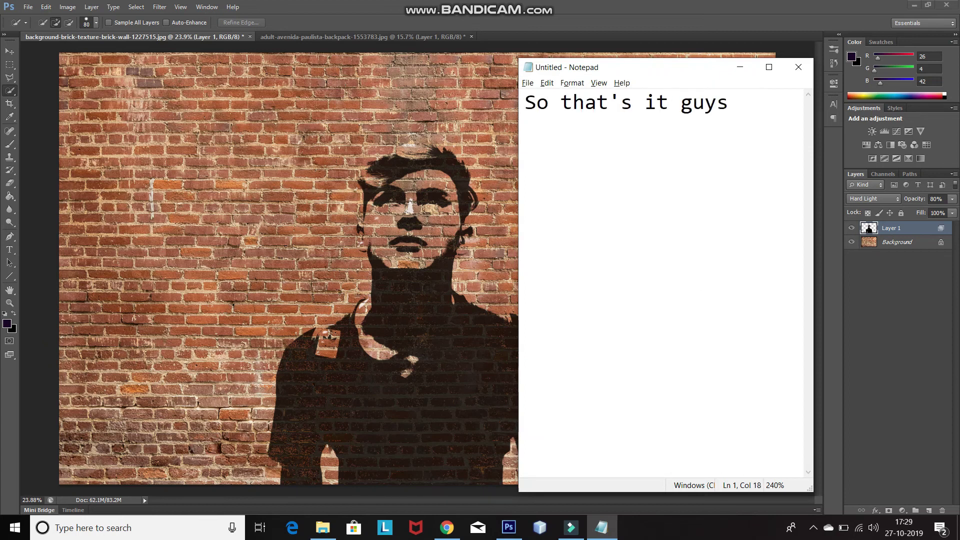
pyautogui.hotkey('ctrl', 'a')
pyautogui.press('BackSpace')
pyautogui.write('Now if you guys')
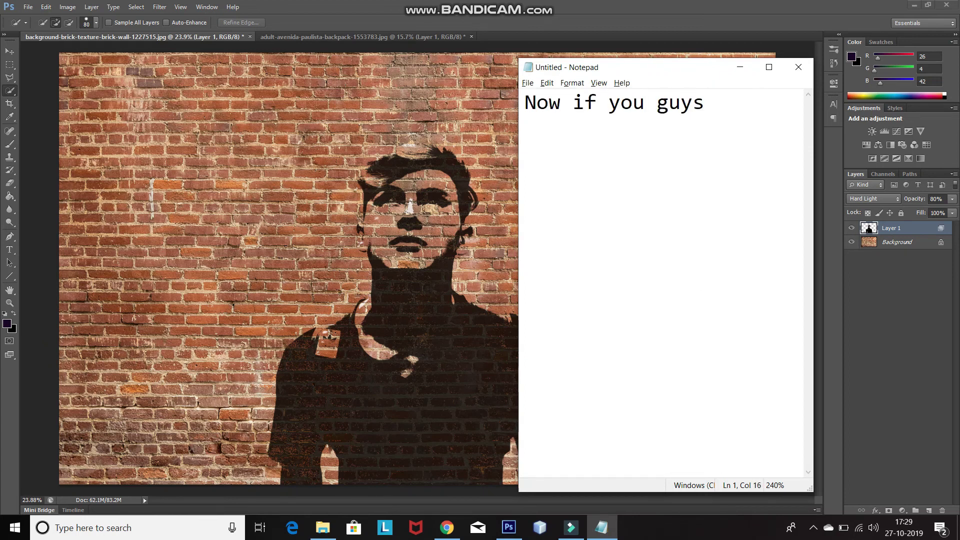
pyautogui.write(' liked the video then hit the')
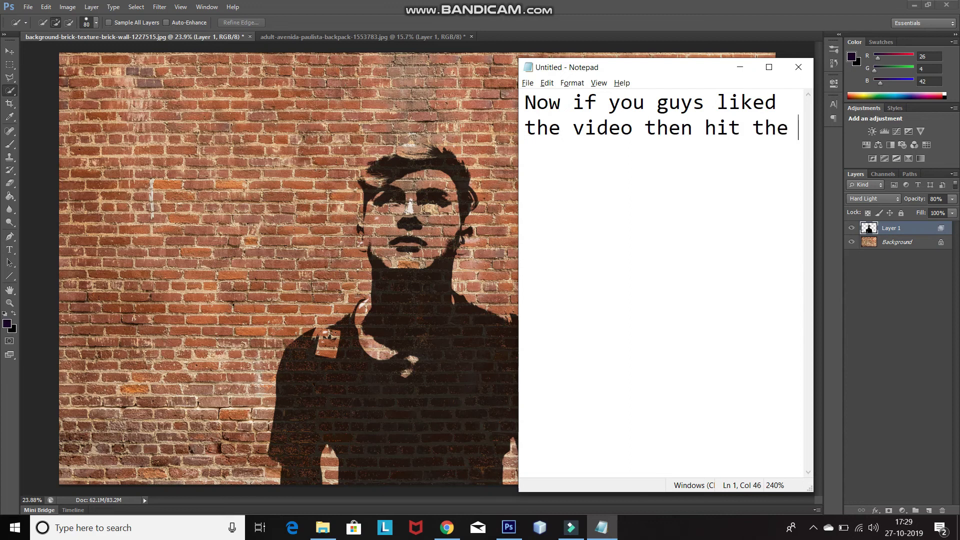
pyautogui.write(' like button al')
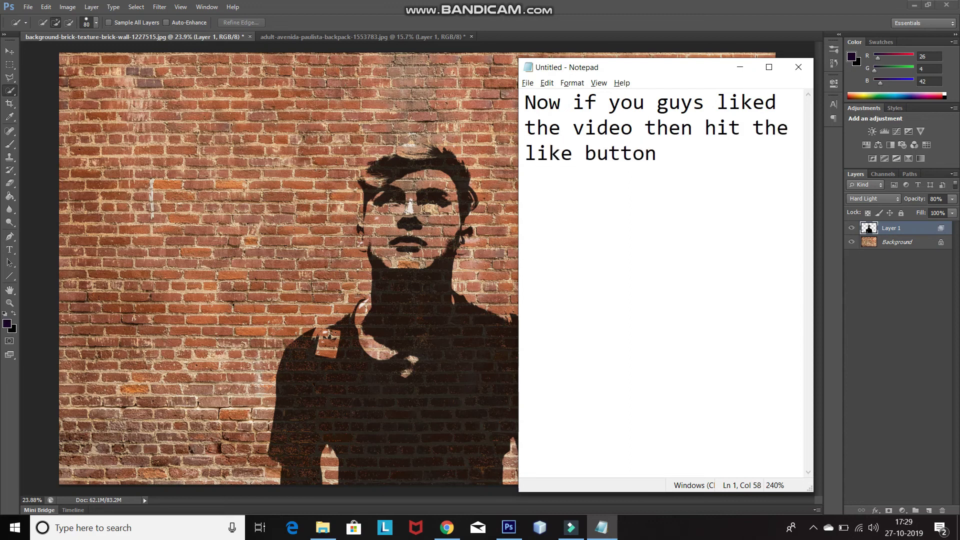
pyautogui.write('so share it to the on')
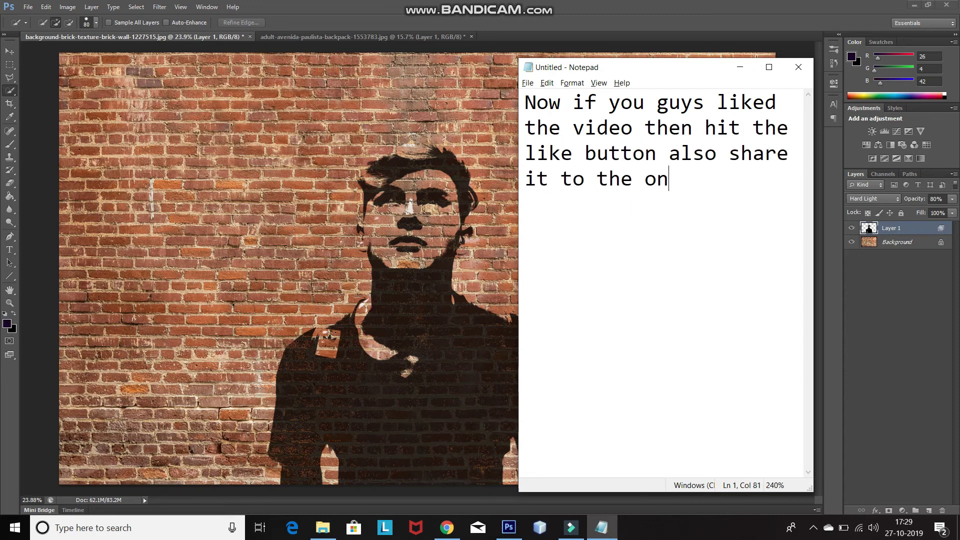
pyautogui.write('es who might be interes')
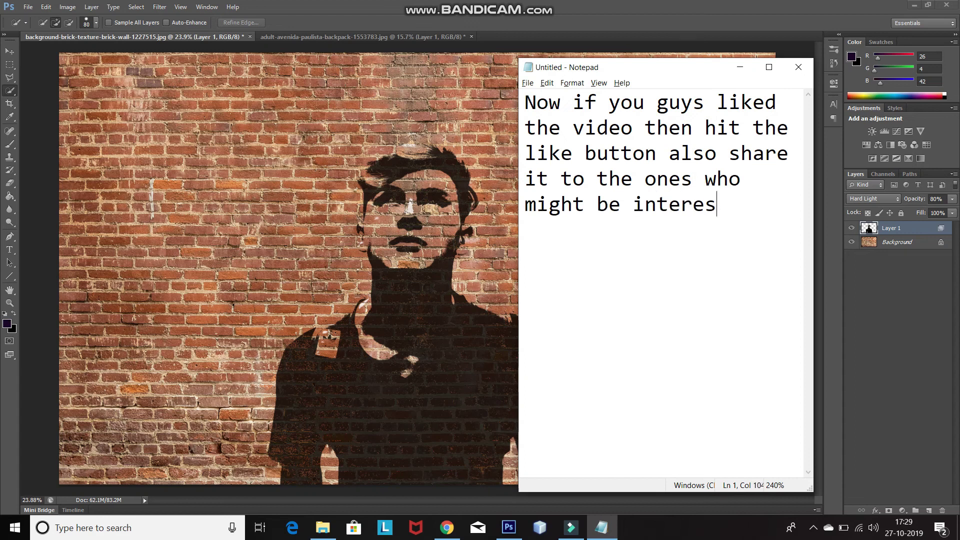
pyautogui.write('ted in such videos!')
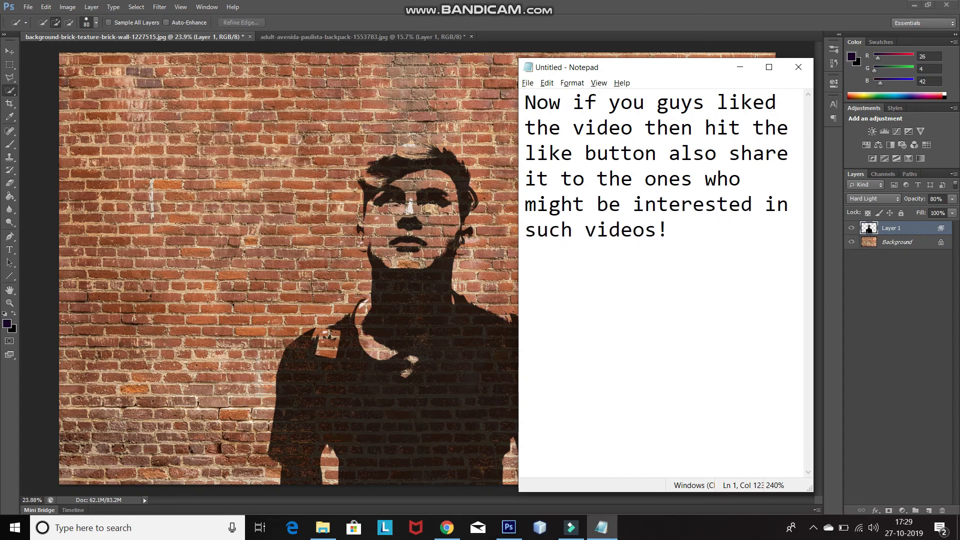
pyautogui.hotkey('ctrl', 'a')
pyautogui.press('BackSpace')
pyautogui.write('And subscribe to')
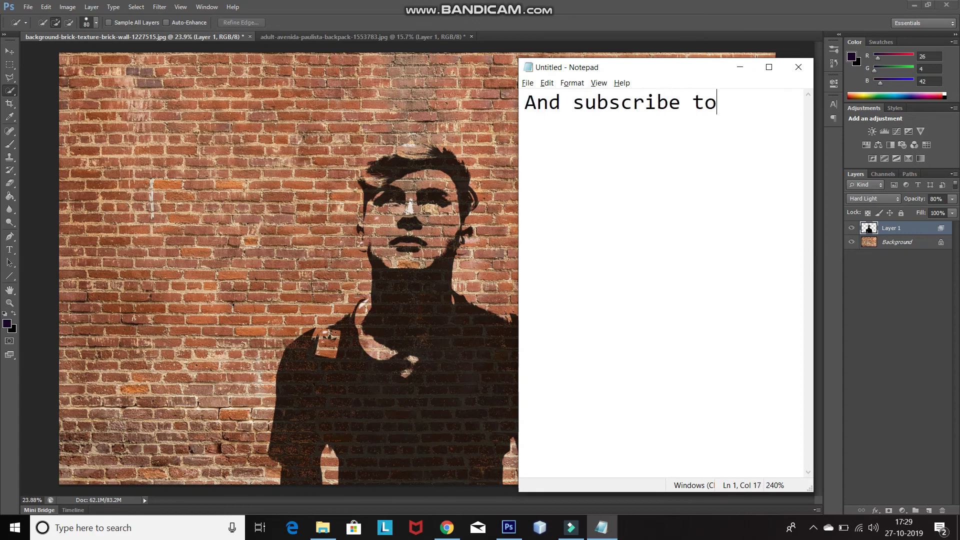
pyautogui.write(' the channel for more vide')
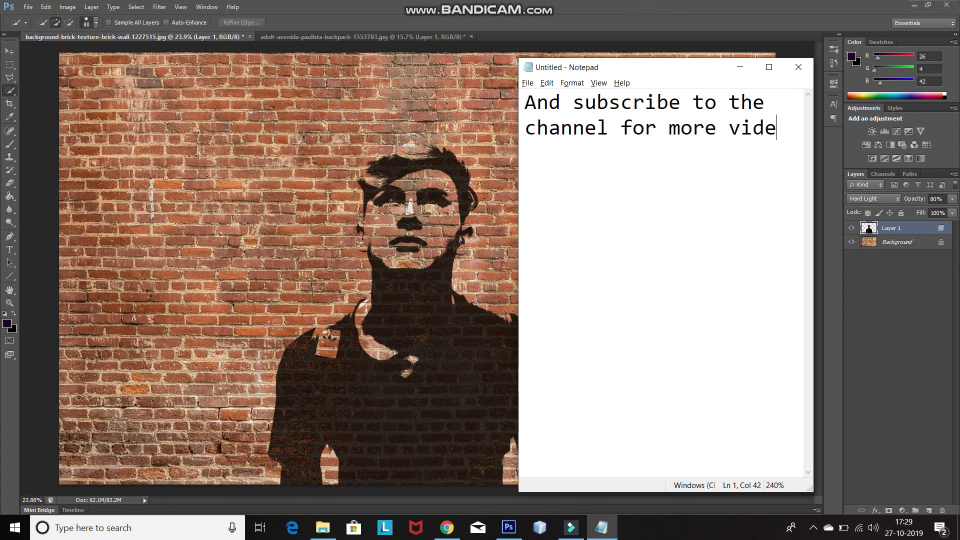
pyautogui.write('os in Photosho')
pyautogui.write('p!')
pyautogui.hotkey('ctrl', 'a')
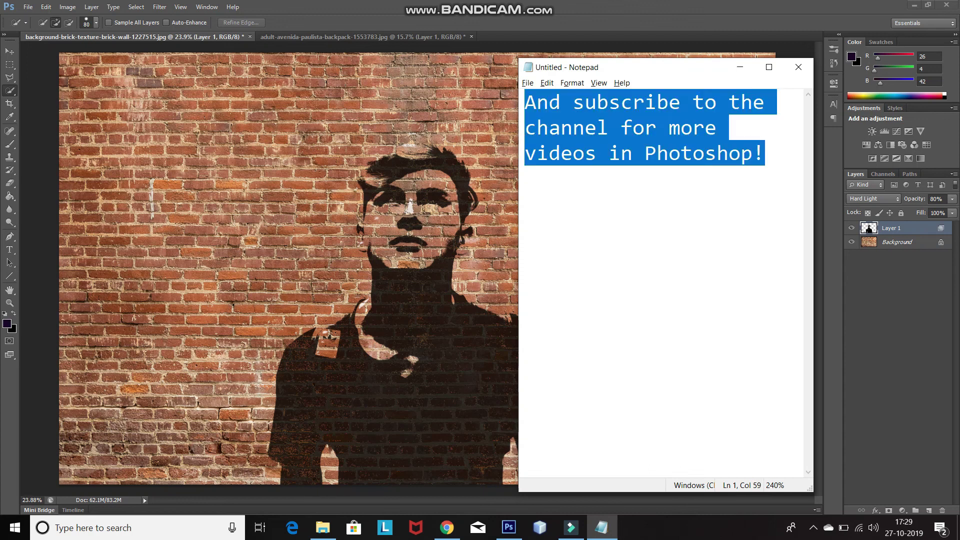